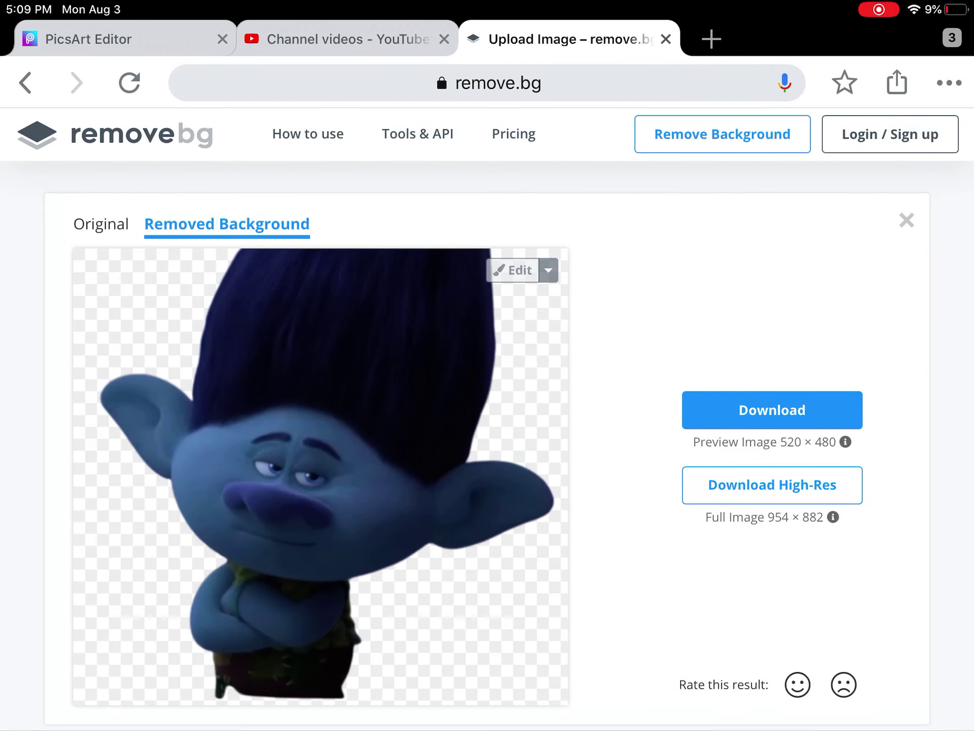
In the Files app, preview the document 2 dark blue hair cutout.
{"action": "left_click_drag", "start_coordinate": [487, 727], "coordinate": [487, 532]}
{"action": "left_click", "coordinate": [627, 650]}
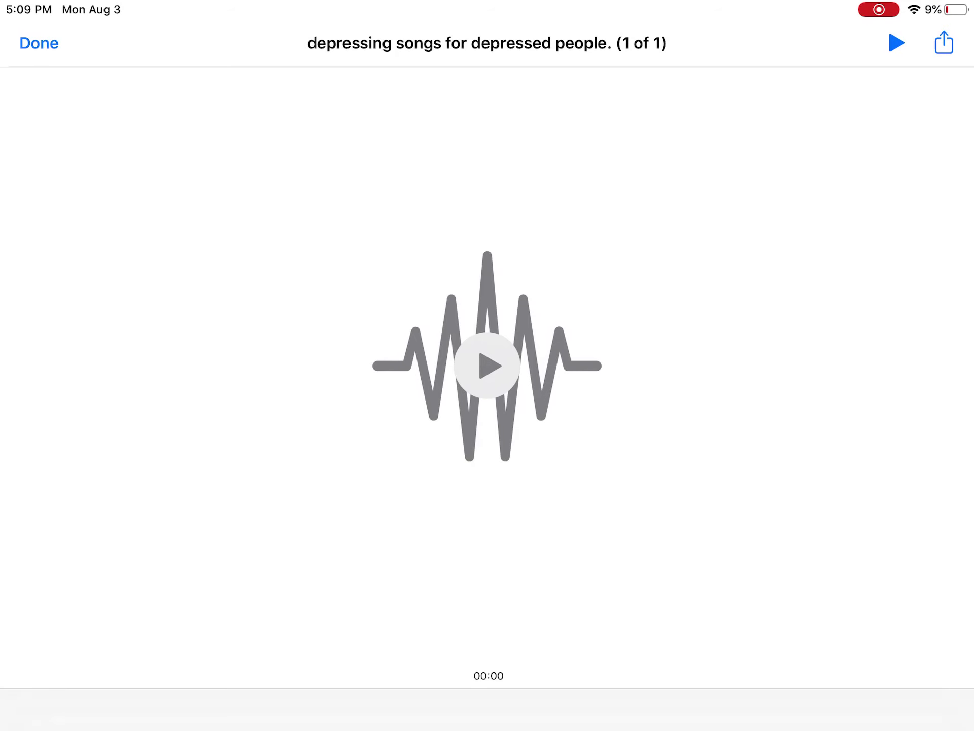
{"action": "left_click", "coordinate": [487, 366]}
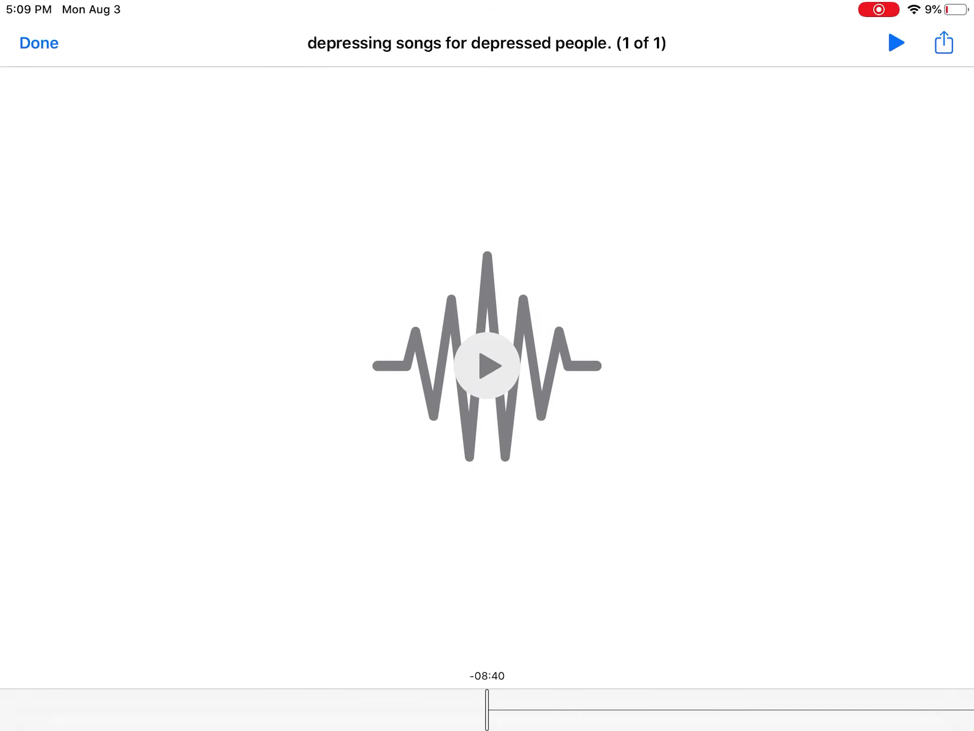
{"action": "left_click", "coordinate": [39, 43]}
{"action": "left_click", "coordinate": [402, 195]}
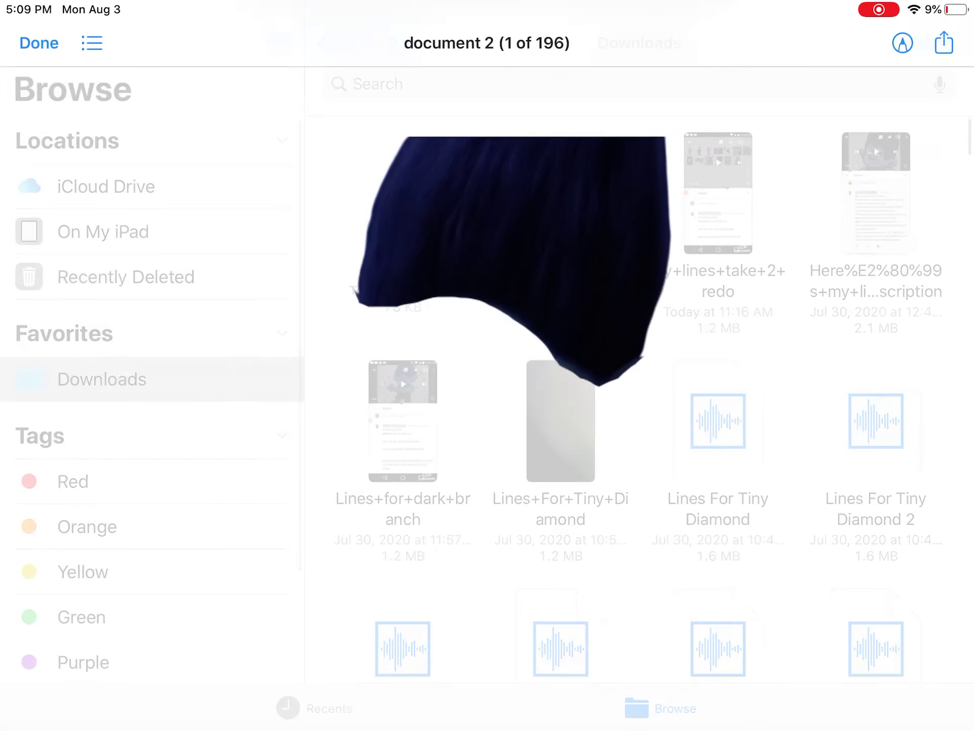
Close Notes in the app switcher and return to Chrome's PicsArt Editor tab.
{"action": "left_click_drag", "start_coordinate": [488, 727], "coordinate": [487, 495]}
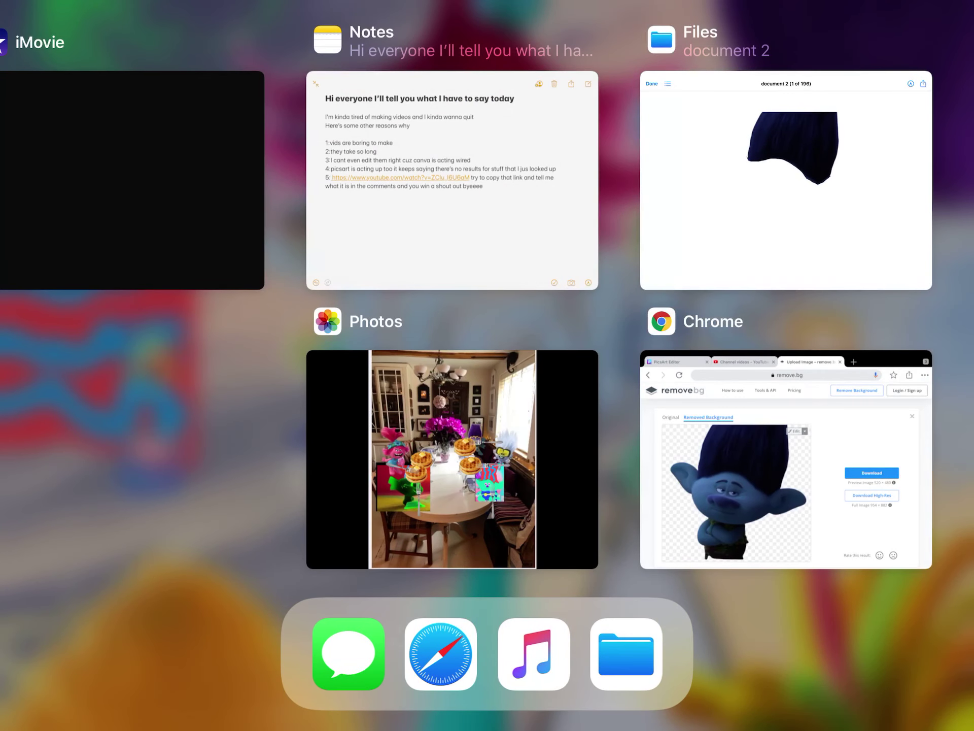
{"action": "left_click_drag", "start_coordinate": [453, 190], "coordinate": [453, 76]}
{"action": "left_click", "coordinate": [799, 457]}
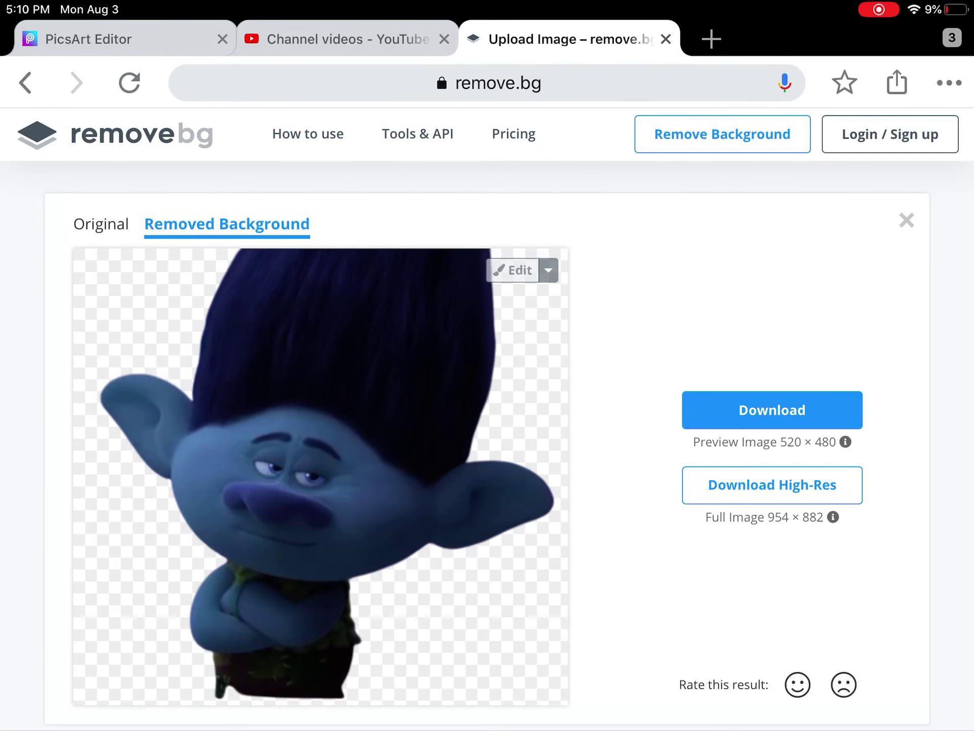
{"action": "left_click", "coordinate": [84, 39]}
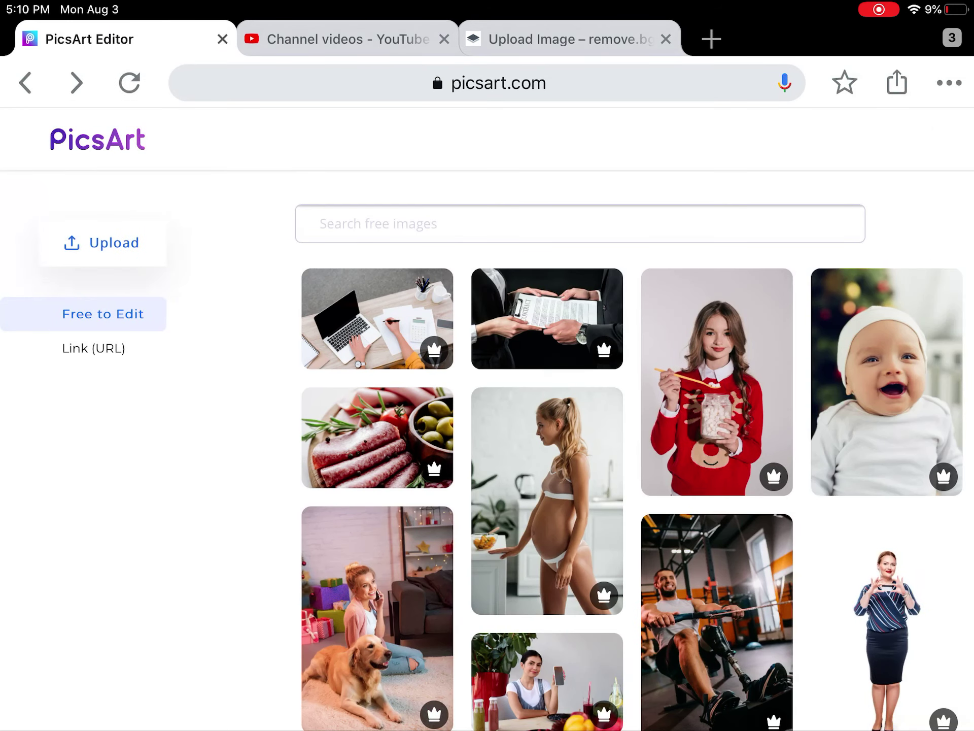
Load the dark blue hair cutout file into PicsArt Editor via Browse.
{"action": "left_click", "coordinate": [101, 242]}
{"action": "left_click", "coordinate": [203, 246]}
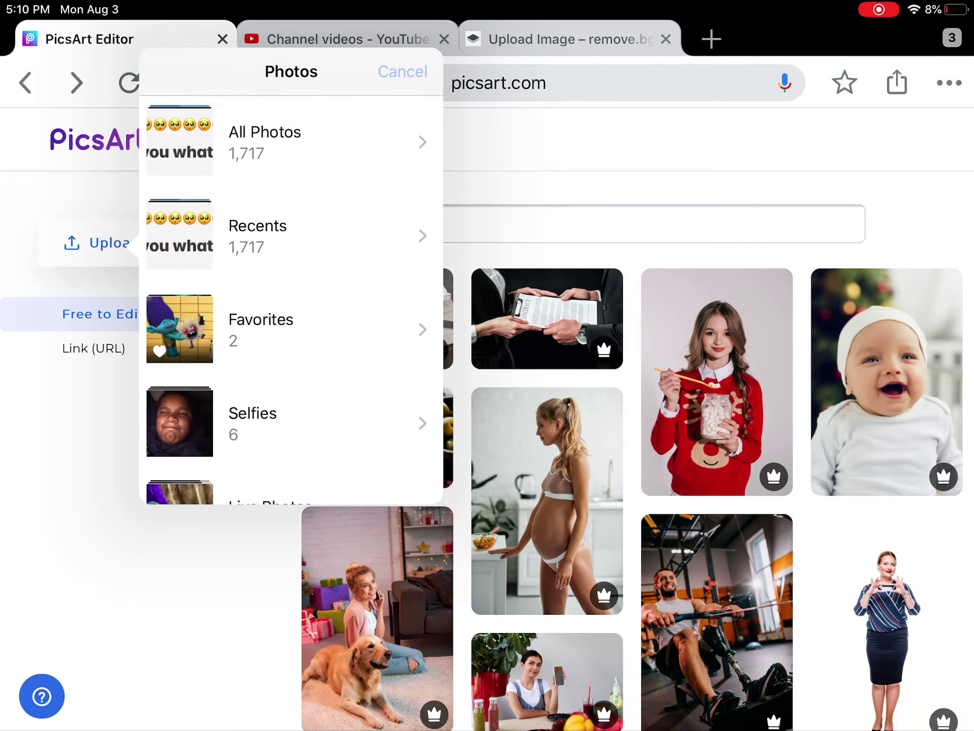
{"action": "left_click", "coordinate": [403, 72]}
{"action": "left_click", "coordinate": [102, 242]}
{"action": "left_click", "coordinate": [206, 285]}
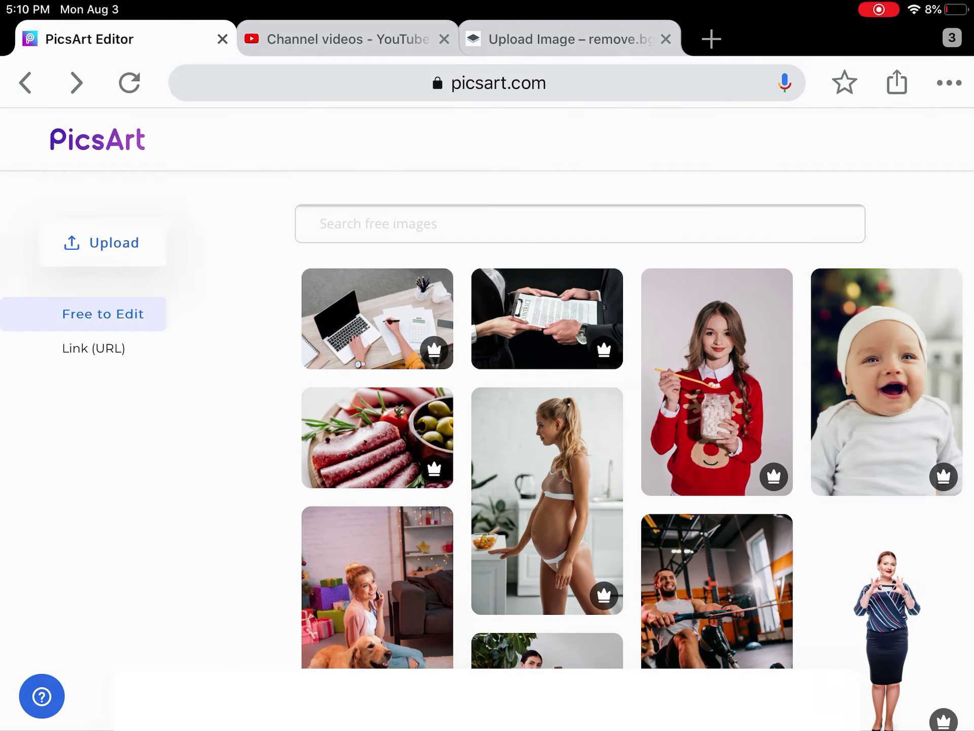
{"action": "left_click", "coordinate": [228, 226]}
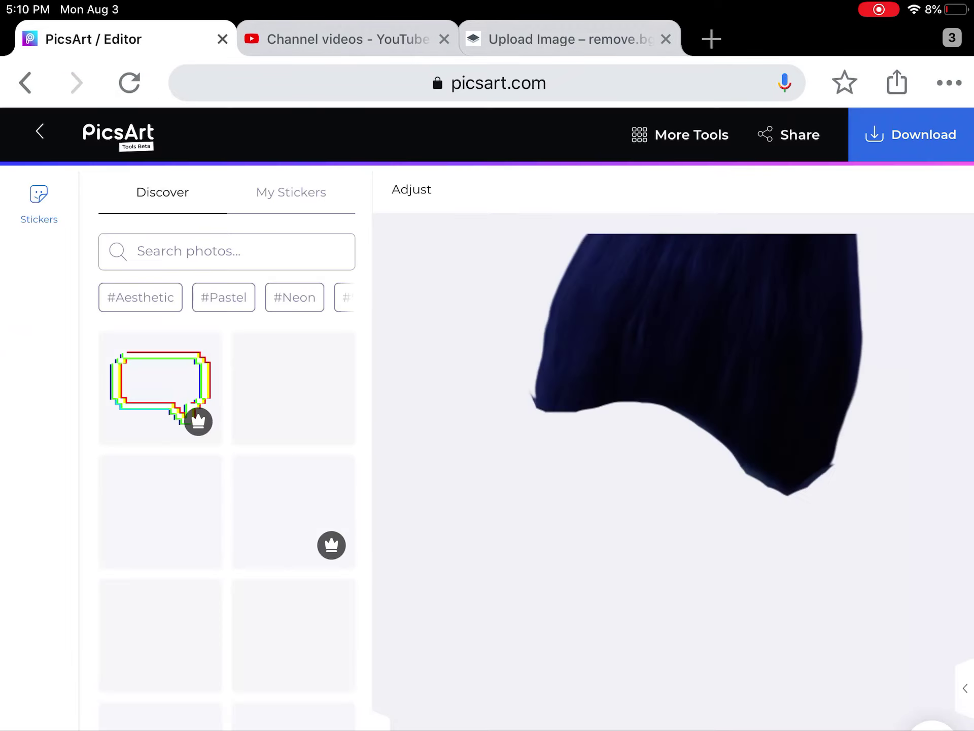
Post the hair cutout as a public sticker and dismiss the Try Our Tools dialog.
{"action": "left_click", "coordinate": [788, 134]}
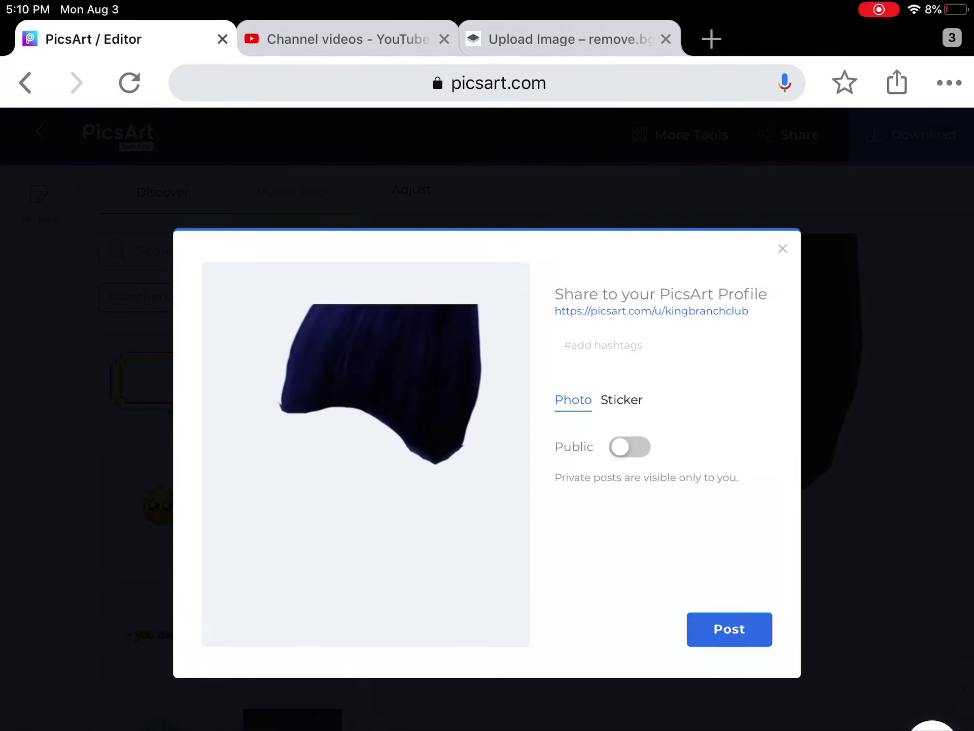
{"action": "left_click", "coordinate": [621, 399]}
{"action": "left_click", "coordinate": [630, 447]}
{"action": "left_click", "coordinate": [729, 628]}
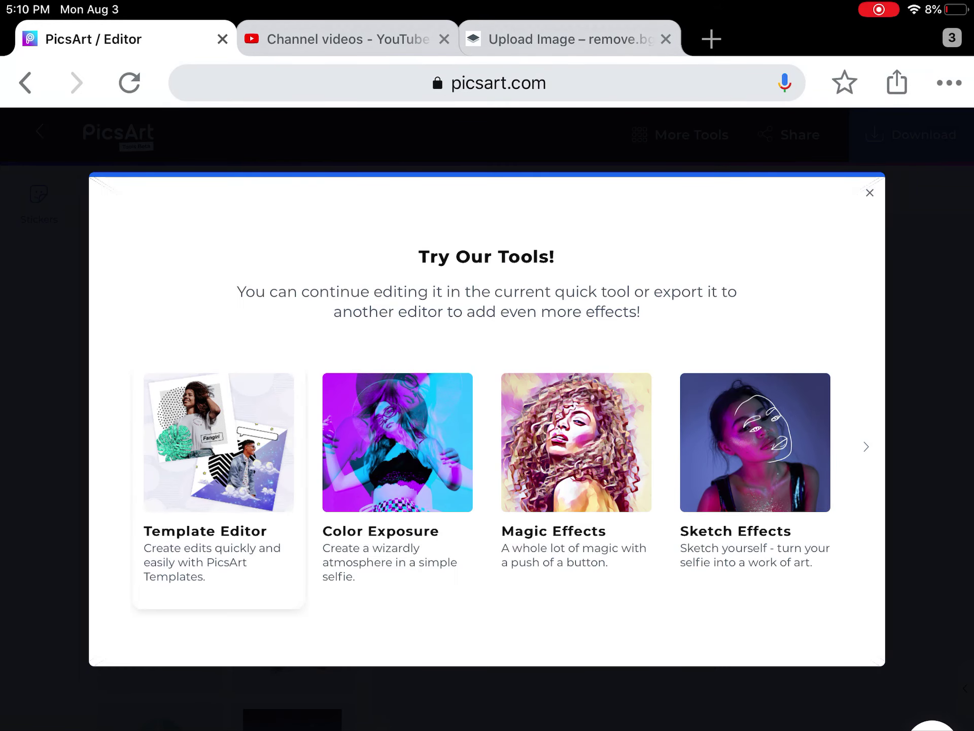
{"action": "left_click", "coordinate": [218, 442]}
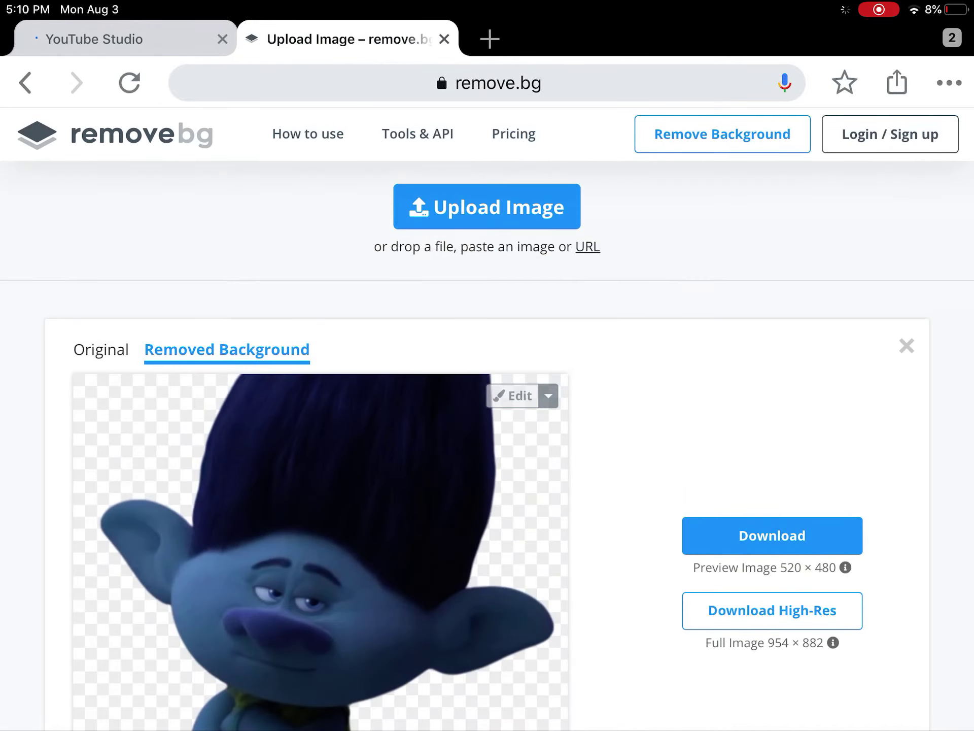
Open PicsArt Editor in a new tab, then return to remove.bg.
{"action": "left_click", "coordinate": [490, 39]}
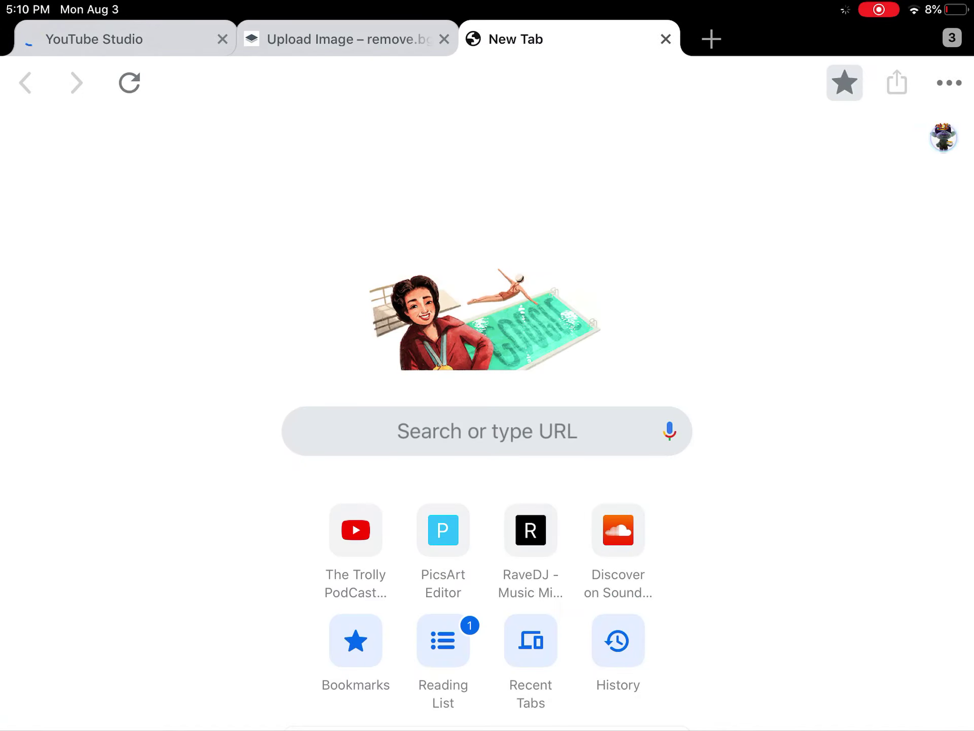
{"action": "left_click", "coordinate": [443, 529]}
{"action": "left_click", "coordinate": [350, 40]}
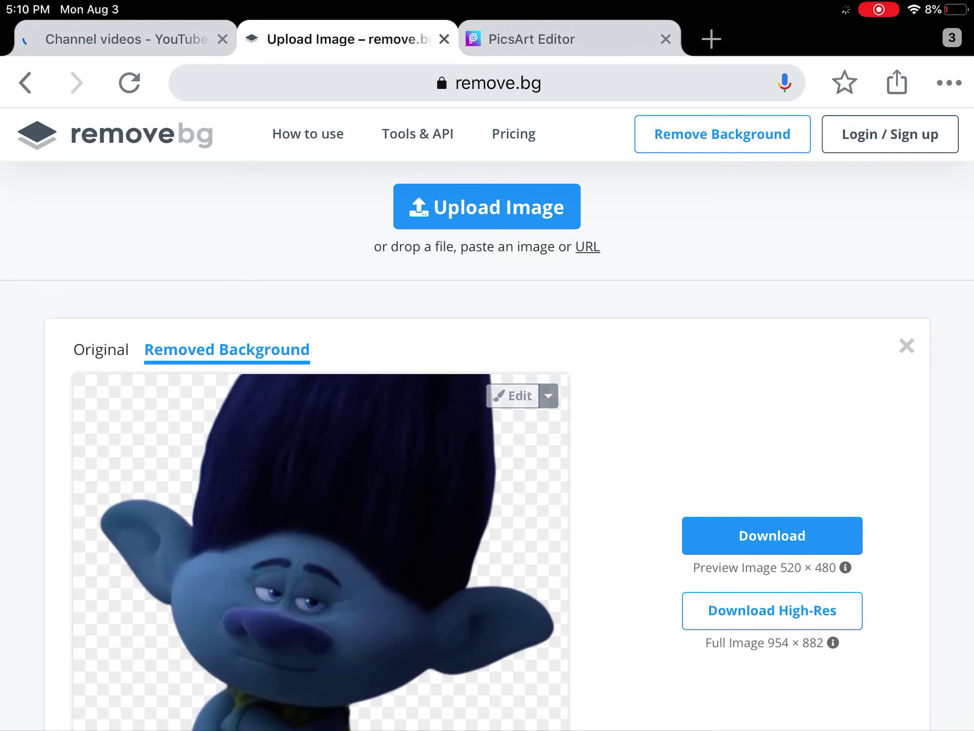
Upload the troll-on-the-throne photo from All Photos to remove.bg.
{"action": "left_click", "coordinate": [536, 209]}
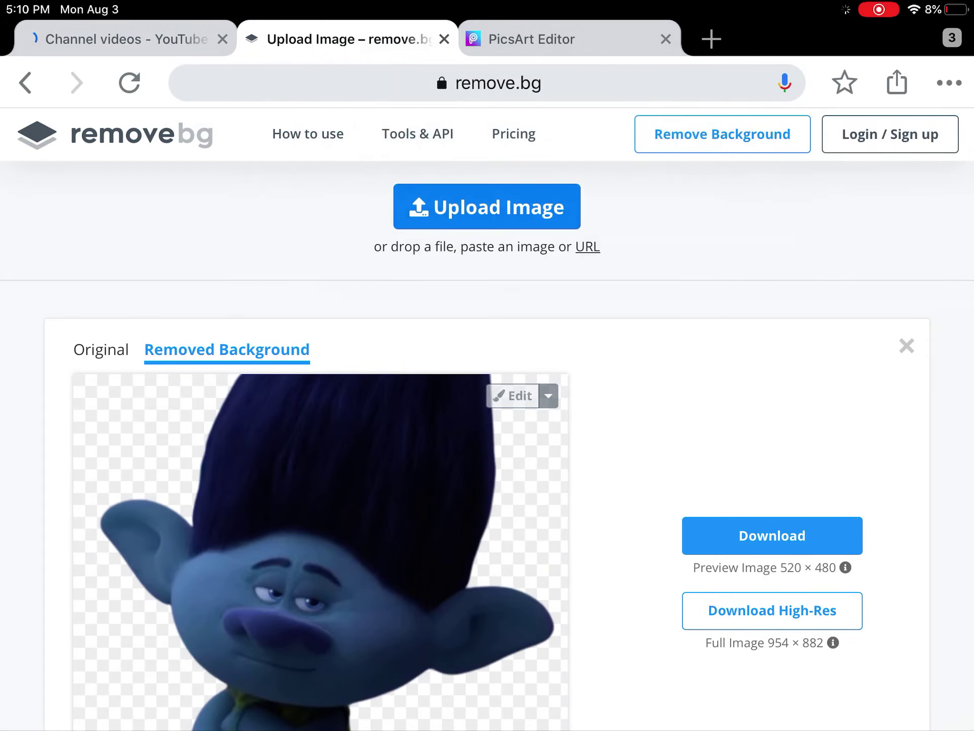
{"action": "left_click", "coordinate": [457, 317]}
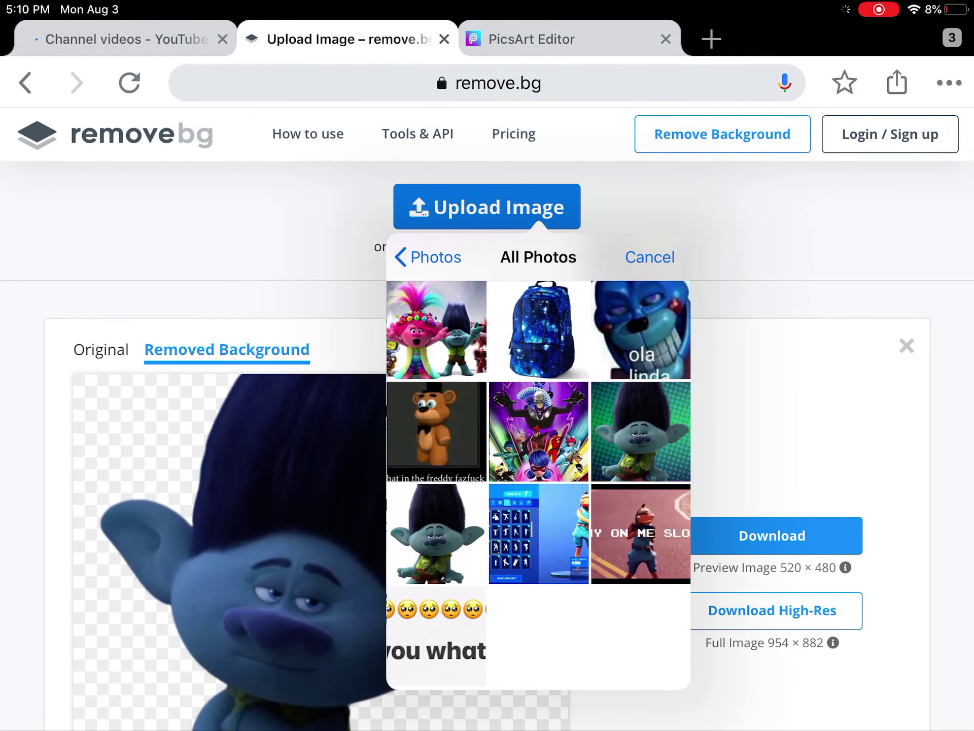
{"action": "scroll", "coordinate": [538, 487], "scroll_direction": "up", "scroll_amount": 2}
{"action": "scroll", "coordinate": [538, 488], "scroll_direction": "up", "scroll_amount": 2}
{"action": "left_click", "coordinate": [428, 257]}
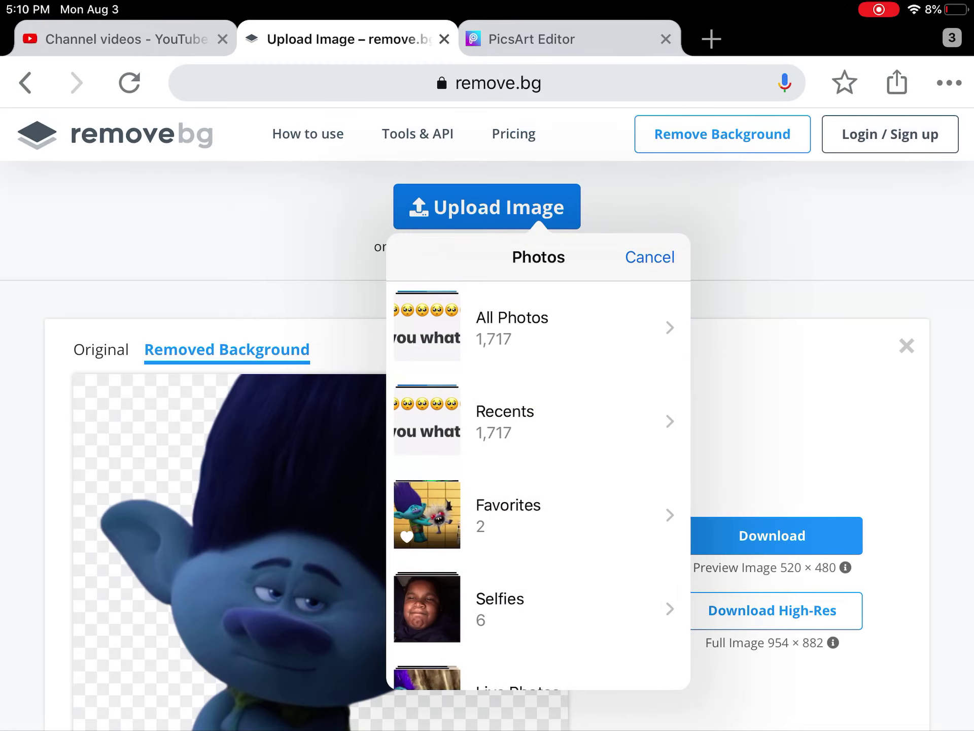
{"action": "left_click", "coordinate": [533, 327]}
{"action": "scroll", "coordinate": [539, 487], "scroll_direction": "up", "scroll_amount": 3}
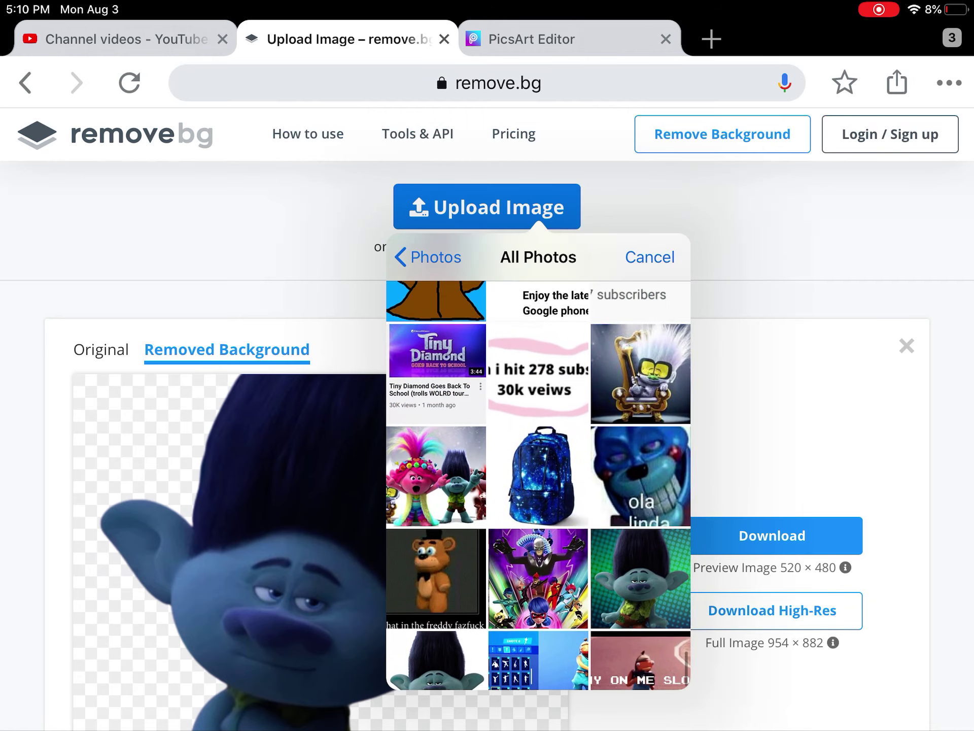
{"action": "scroll", "coordinate": [538, 487], "scroll_direction": "down", "scroll_amount": 3}
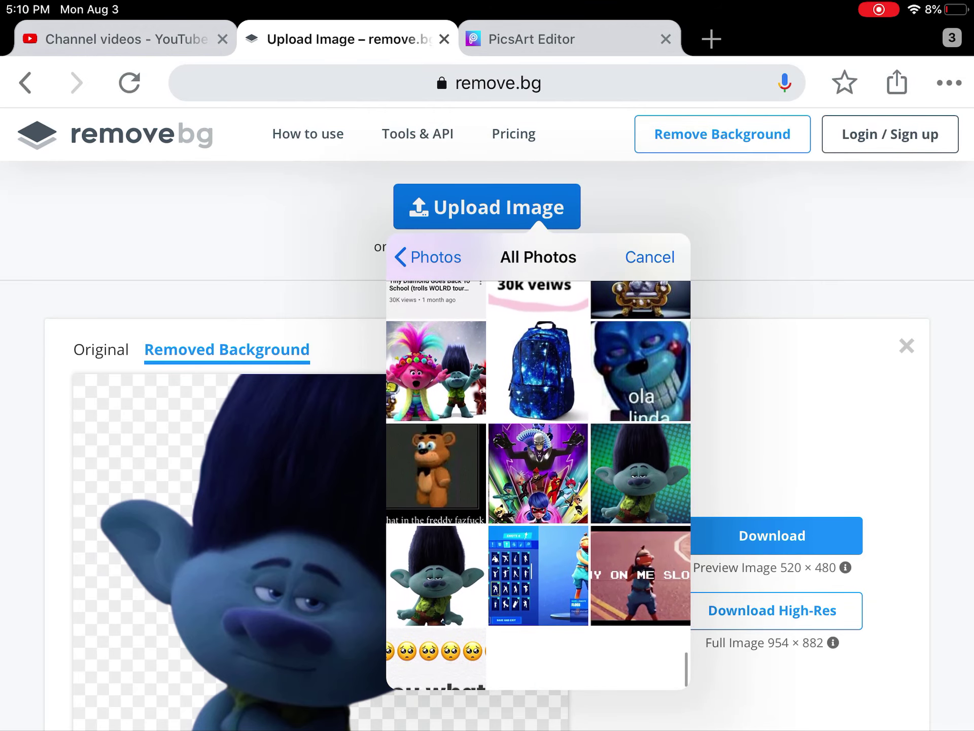
{"action": "scroll", "coordinate": [538, 487], "scroll_direction": "up", "scroll_amount": 5}
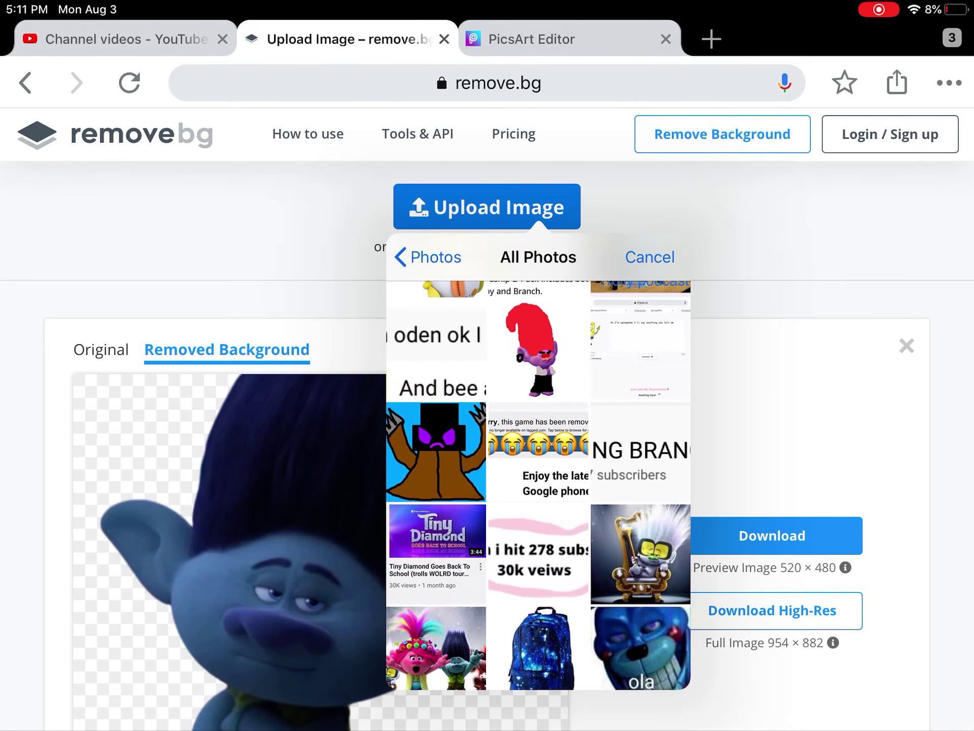
{"action": "left_click", "coordinate": [640, 561]}
{"action": "left_click", "coordinate": [651, 256]}
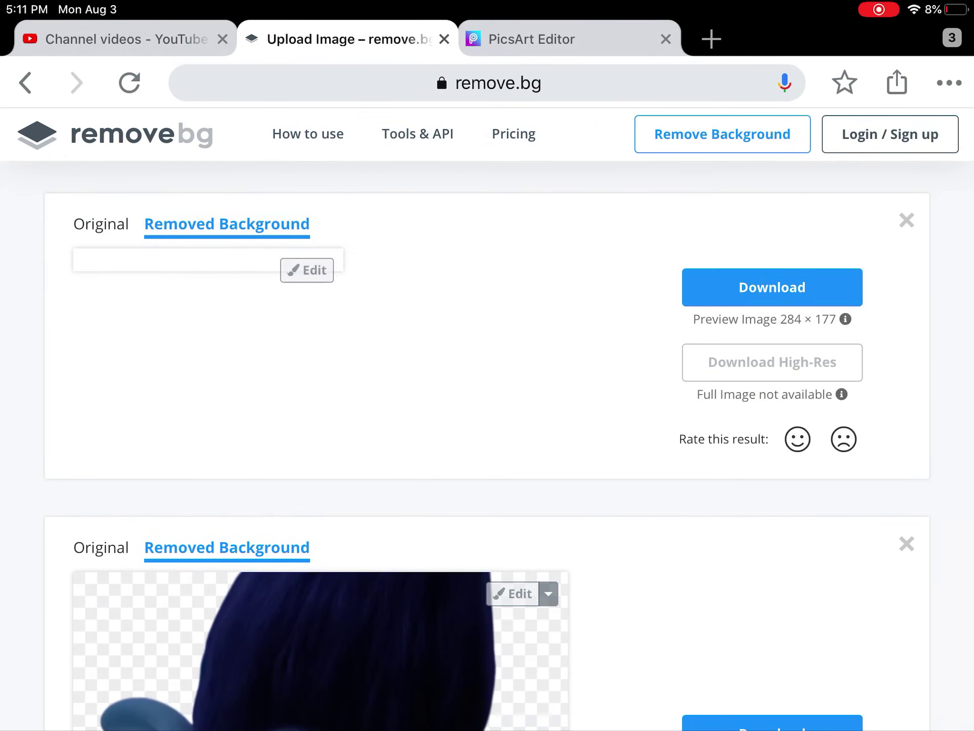
Erase the throne and figure with a larger brush, keeping only the white hair, and download it.
{"action": "left_click", "coordinate": [306, 269]}
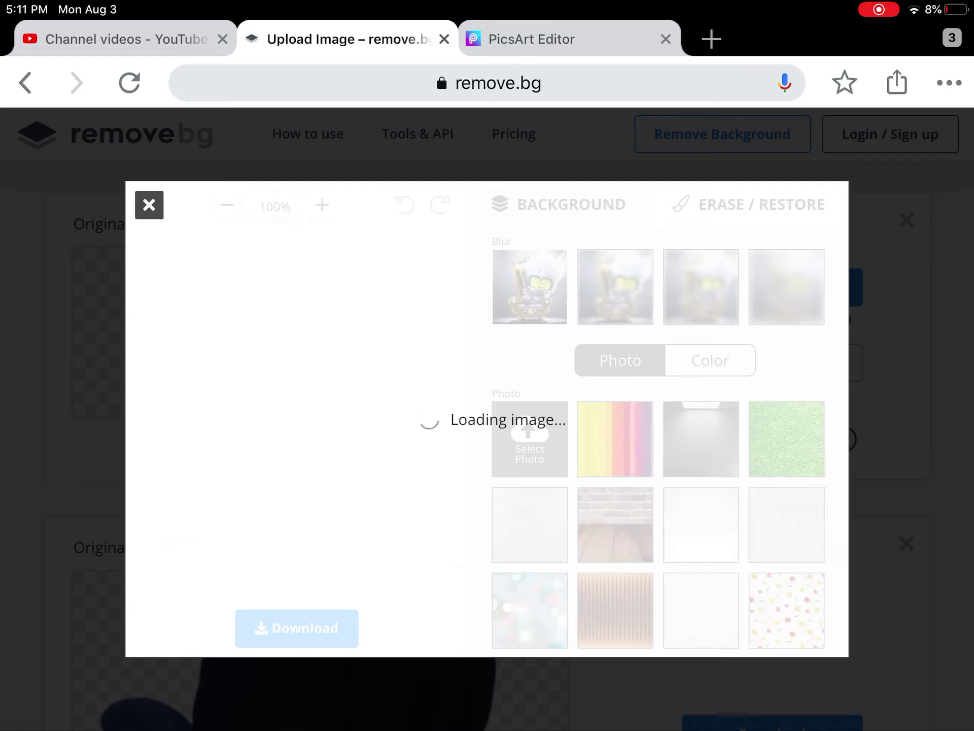
{"action": "left_click", "coordinate": [761, 205]}
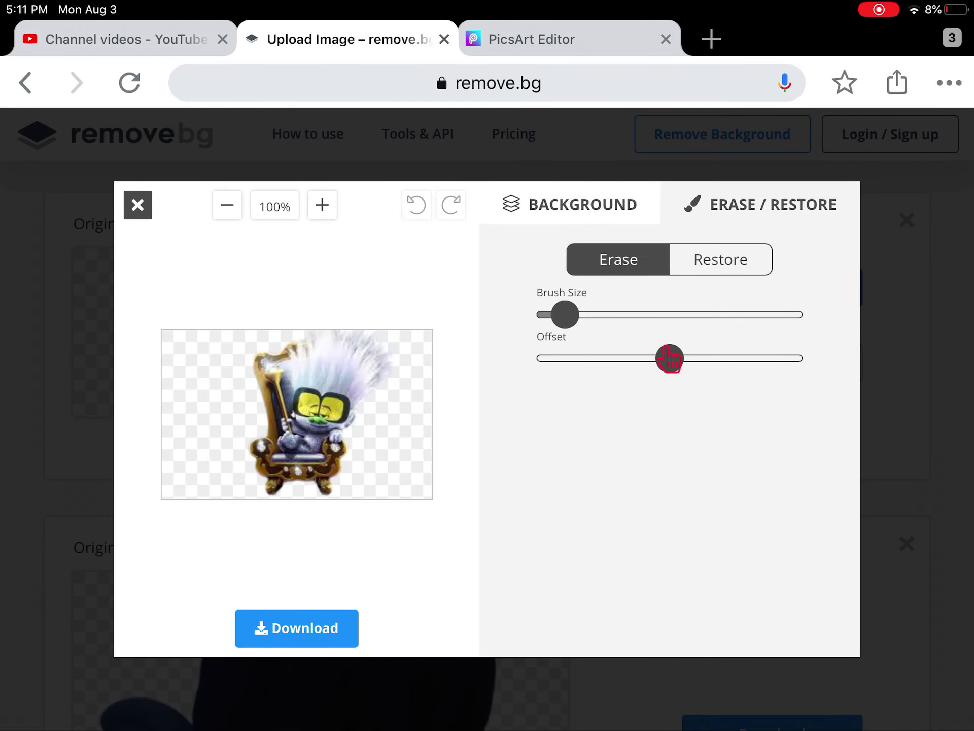
{"action": "left_click_drag", "start_coordinate": [565, 313], "coordinate": [619, 313]}
{"action": "mouse_move", "coordinate": [304, 449]}
{"action": "left_mouse_down"}
{"action": "mouse_move", "coordinate": [282, 446]}
{"action": "mouse_move", "coordinate": [262, 424]}
{"action": "mouse_move", "coordinate": [260, 457]}
{"action": "mouse_move", "coordinate": [331, 478]}
{"action": "mouse_move", "coordinate": [275, 465]}
{"action": "mouse_move", "coordinate": [311, 452]}
{"action": "mouse_move", "coordinate": [300, 416]}
{"action": "mouse_move", "coordinate": [319, 422]}
{"action": "mouse_move", "coordinate": [316, 414]}
{"action": "mouse_move", "coordinate": [360, 451]}
{"action": "left_mouse_up"}
{"action": "left_click", "coordinate": [416, 205]}
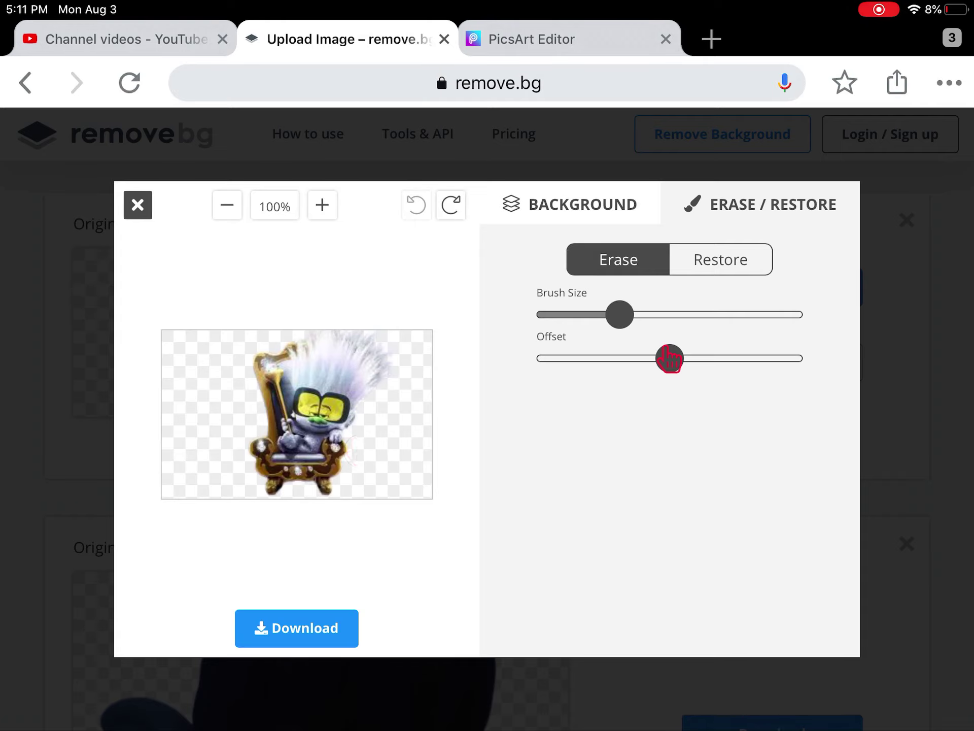
{"action": "mouse_move", "coordinate": [255, 476]}
{"action": "left_mouse_down"}
{"action": "mouse_move", "coordinate": [315, 452]}
{"action": "mouse_move", "coordinate": [270, 429]}
{"action": "mouse_move", "coordinate": [361, 455]}
{"action": "mouse_move", "coordinate": [342, 463]}
{"action": "mouse_move", "coordinate": [355, 475]}
{"action": "mouse_move", "coordinate": [233, 365]}
{"action": "mouse_move", "coordinate": [251, 417]}
{"action": "mouse_move", "coordinate": [256, 347]}
{"action": "mouse_move", "coordinate": [266, 433]}
{"action": "mouse_move", "coordinate": [261, 370]}
{"action": "mouse_move", "coordinate": [326, 474]}
{"action": "mouse_move", "coordinate": [357, 429]}
{"action": "mouse_move", "coordinate": [311, 405]}
{"action": "mouse_move", "coordinate": [335, 413]}
{"action": "mouse_move", "coordinate": [285, 398]}
{"action": "mouse_move", "coordinate": [273, 407]}
{"action": "mouse_move", "coordinate": [246, 391]}
{"action": "mouse_move", "coordinate": [292, 338]}
{"action": "mouse_move", "coordinate": [315, 435]}
{"action": "mouse_move", "coordinate": [322, 414]}
{"action": "mouse_move", "coordinate": [348, 431]}
{"action": "left_mouse_up"}
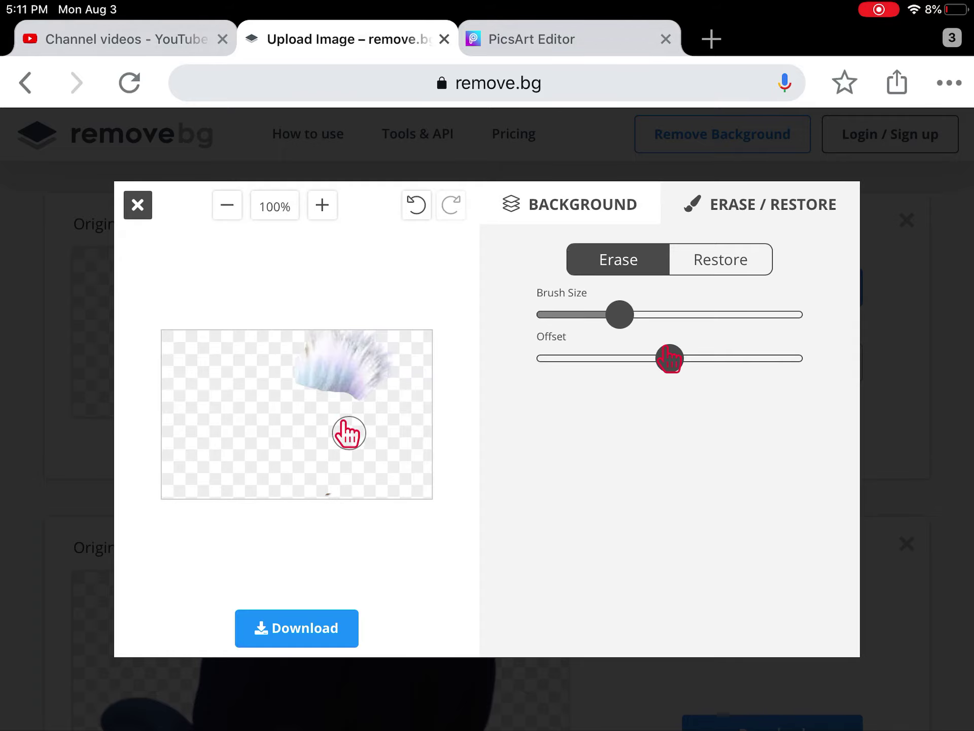
{"action": "left_click", "coordinate": [487, 419]}
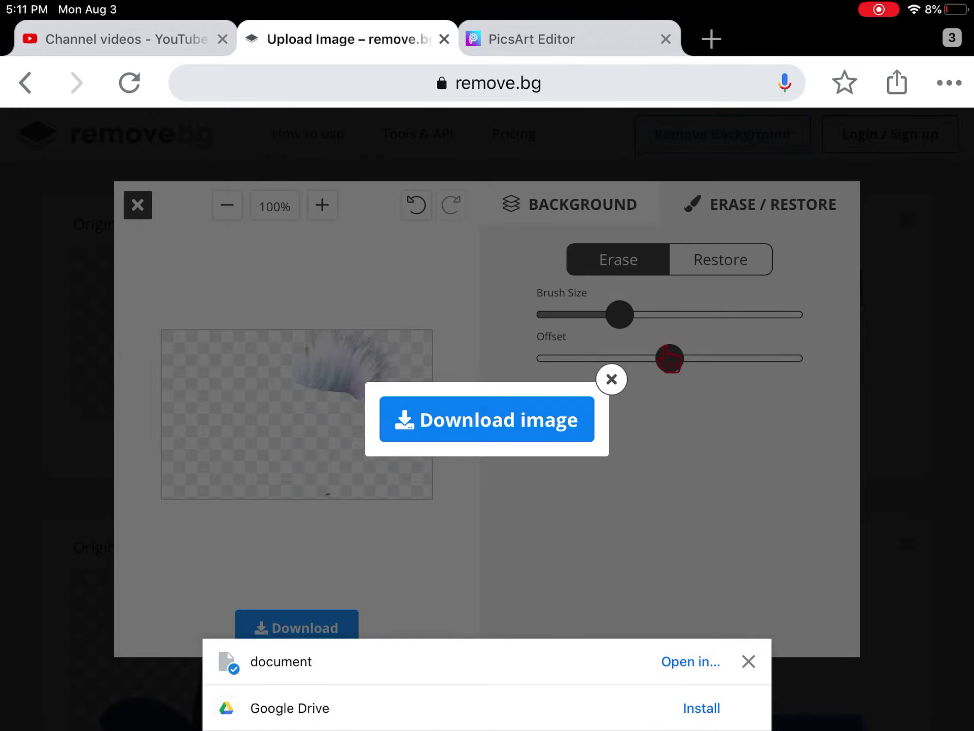
Save the white hair cutout to the Files Downloads folder.
{"action": "left_click", "coordinate": [691, 660]}
{"action": "left_click", "coordinate": [594, 375]}
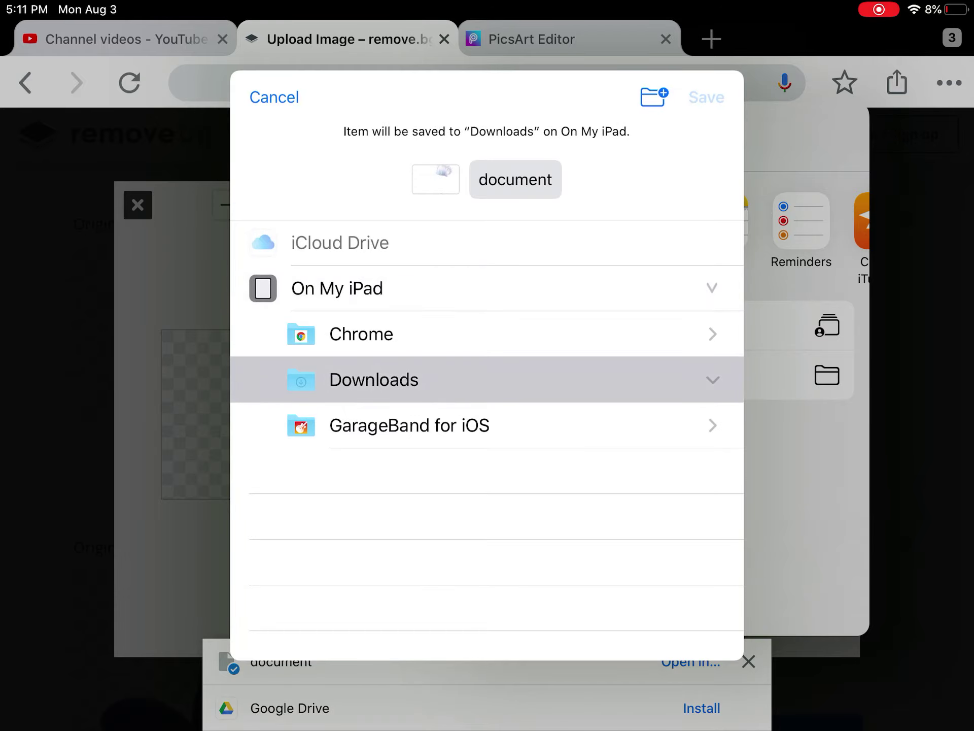
{"action": "left_click", "coordinate": [707, 97]}
{"action": "left_click", "coordinate": [457, 392]}
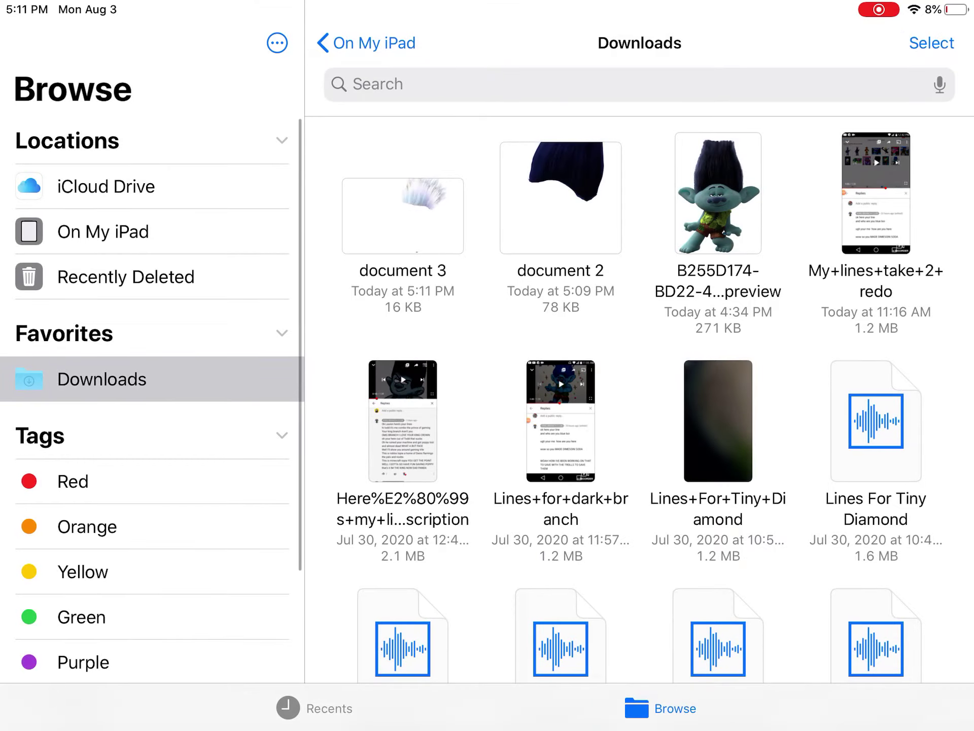
Preview document 3, then switch back to the browser.
{"action": "left_click", "coordinate": [402, 202]}
{"action": "left_click_drag", "start_coordinate": [487, 723], "coordinate": [488, 380]}
{"action": "left_click", "coordinate": [771, 472]}
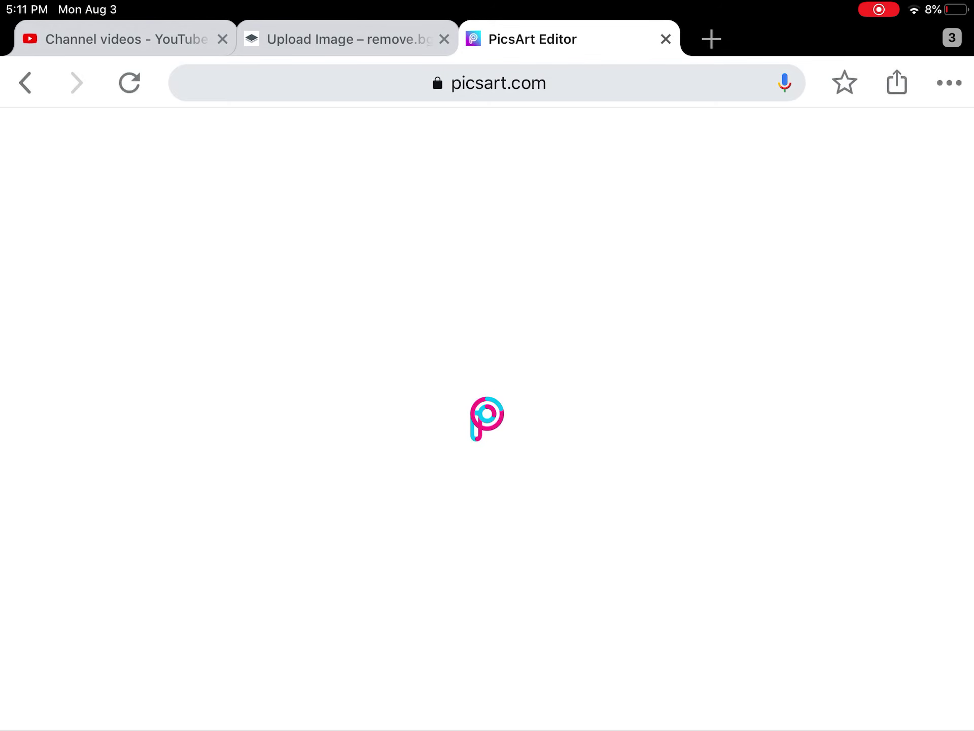
{"action": "left_click", "coordinate": [101, 243]}
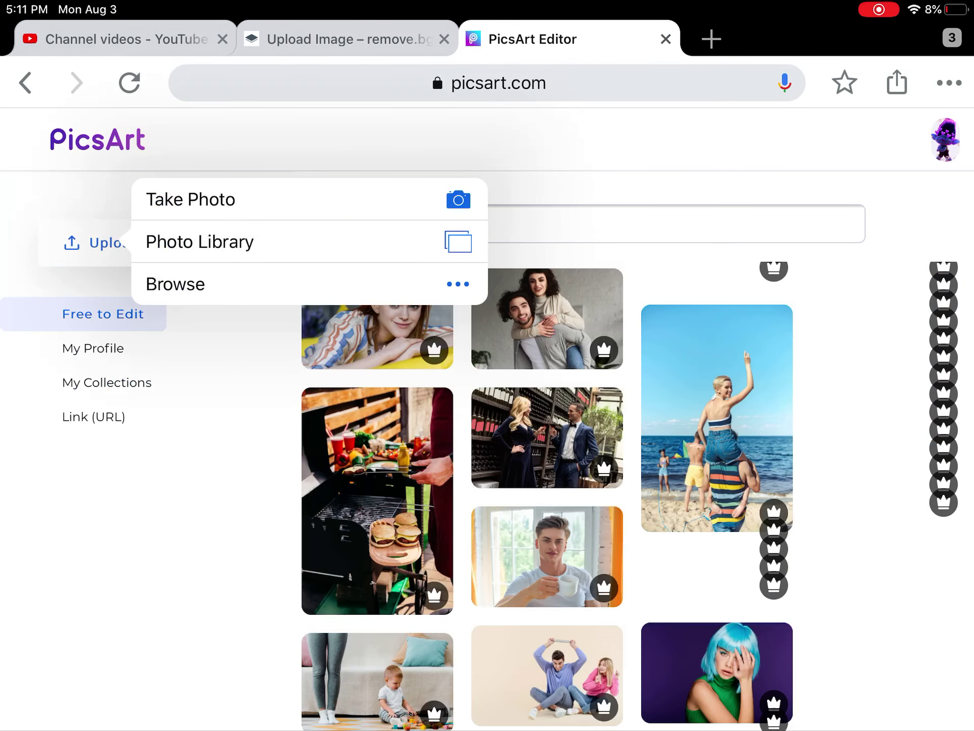
{"action": "left_click", "coordinate": [200, 240]}
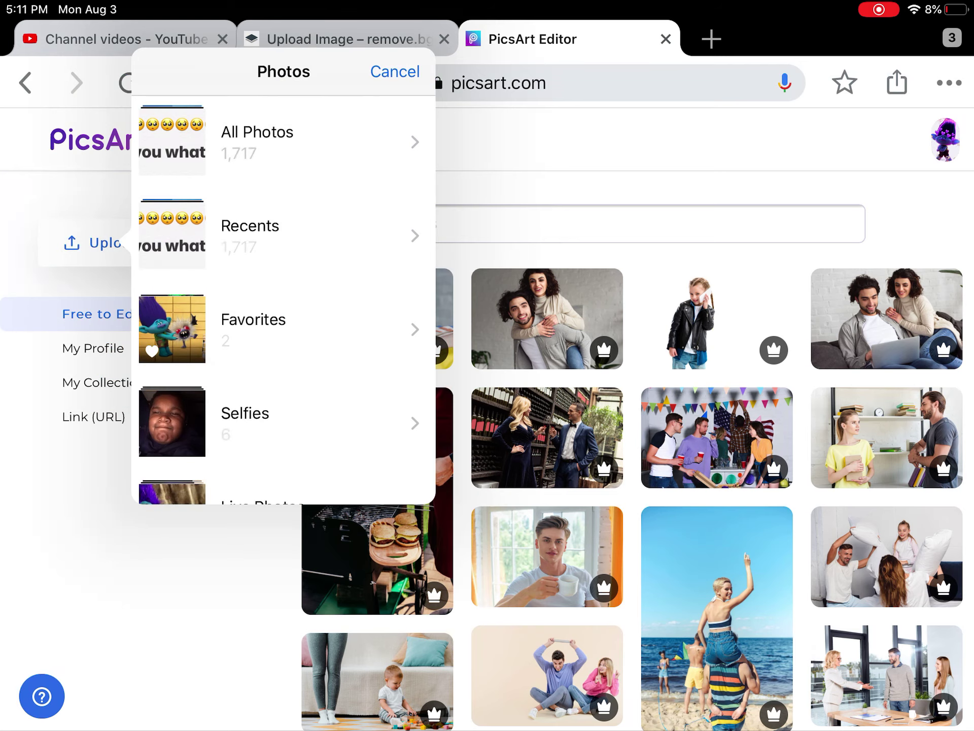
{"action": "left_click", "coordinate": [261, 132]}
{"action": "scroll", "coordinate": [283, 297], "scroll_direction": "up", "scroll_amount": 5}
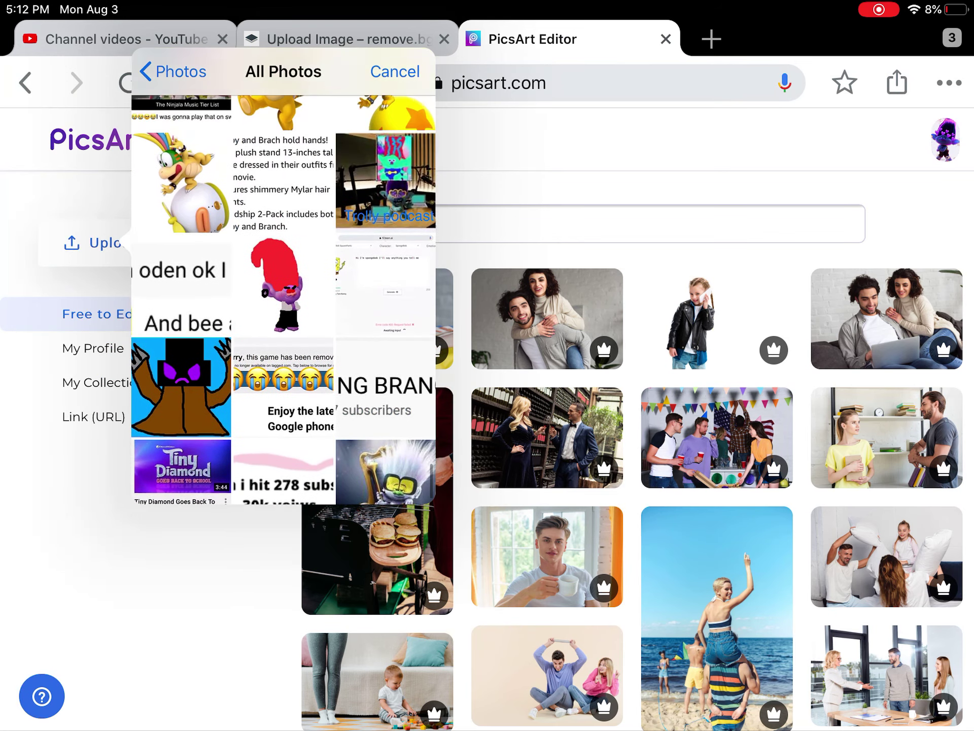
{"action": "left_click", "coordinate": [385, 355]}
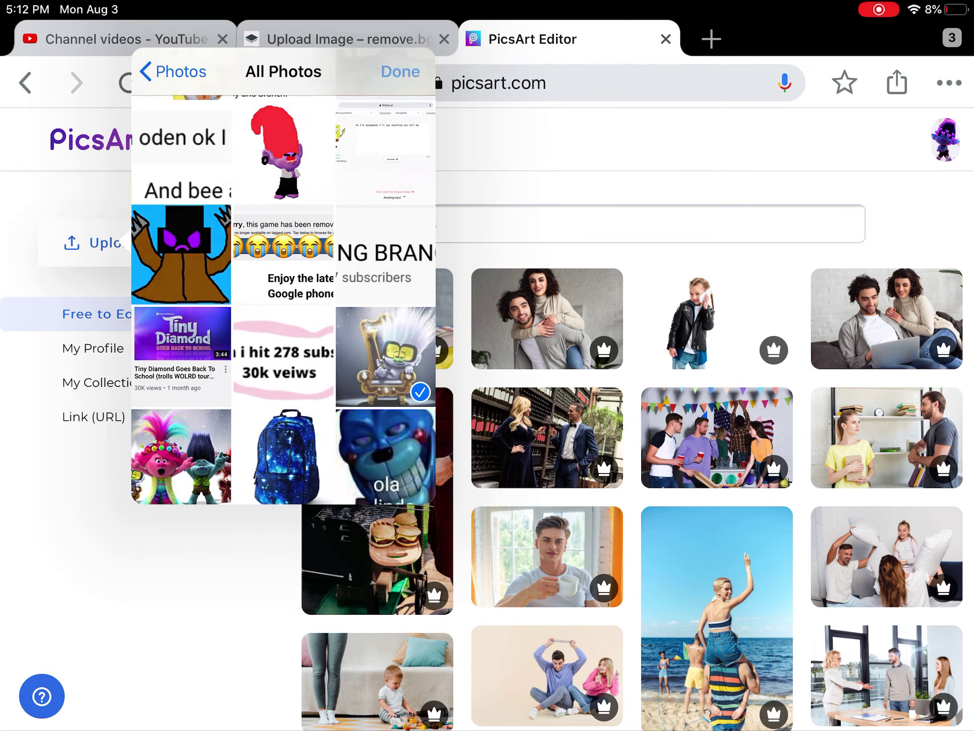
{"action": "left_click", "coordinate": [400, 71]}
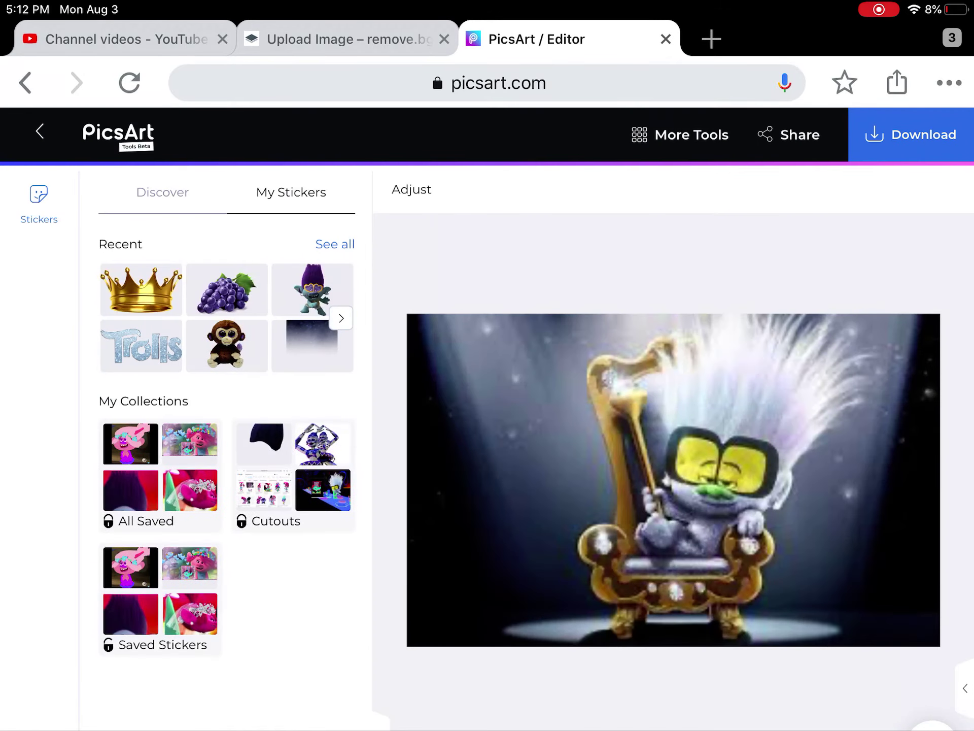
{"action": "left_click", "coordinate": [160, 466]}
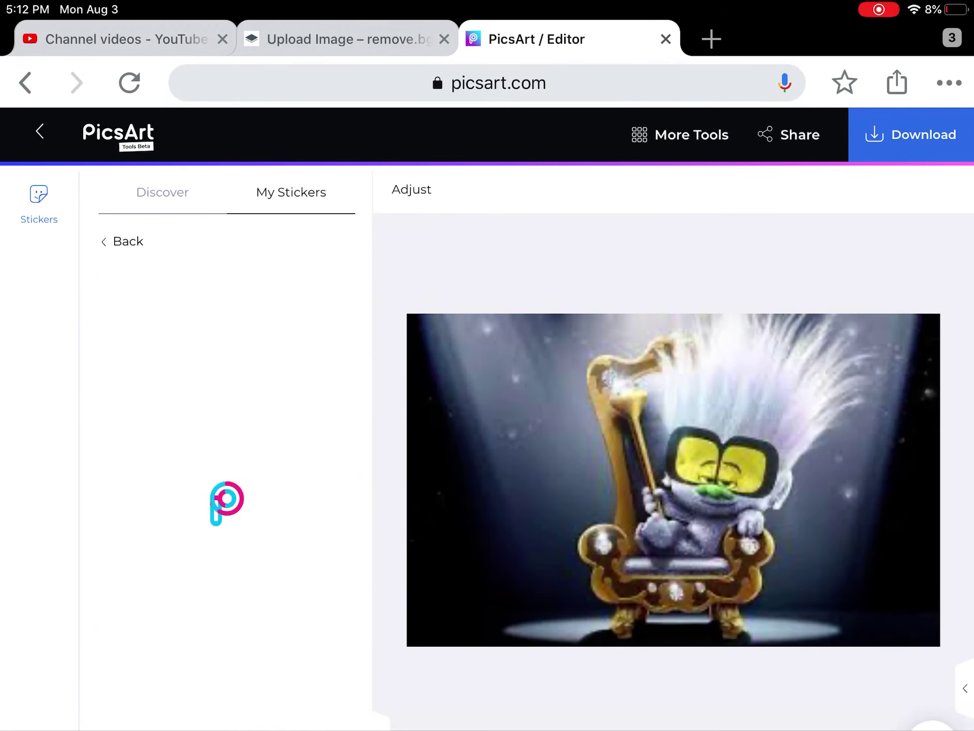
{"action": "scroll", "coordinate": [227, 457], "scroll_direction": "down", "scroll_amount": 10}
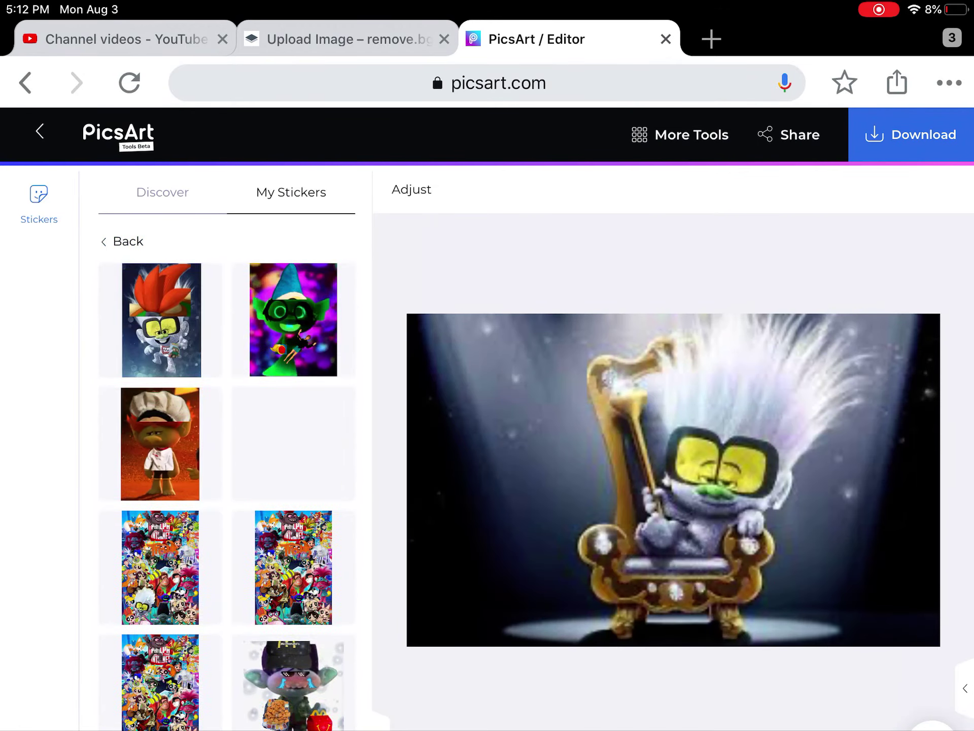
{"action": "scroll", "coordinate": [227, 495], "scroll_direction": "down", "scroll_amount": 5}
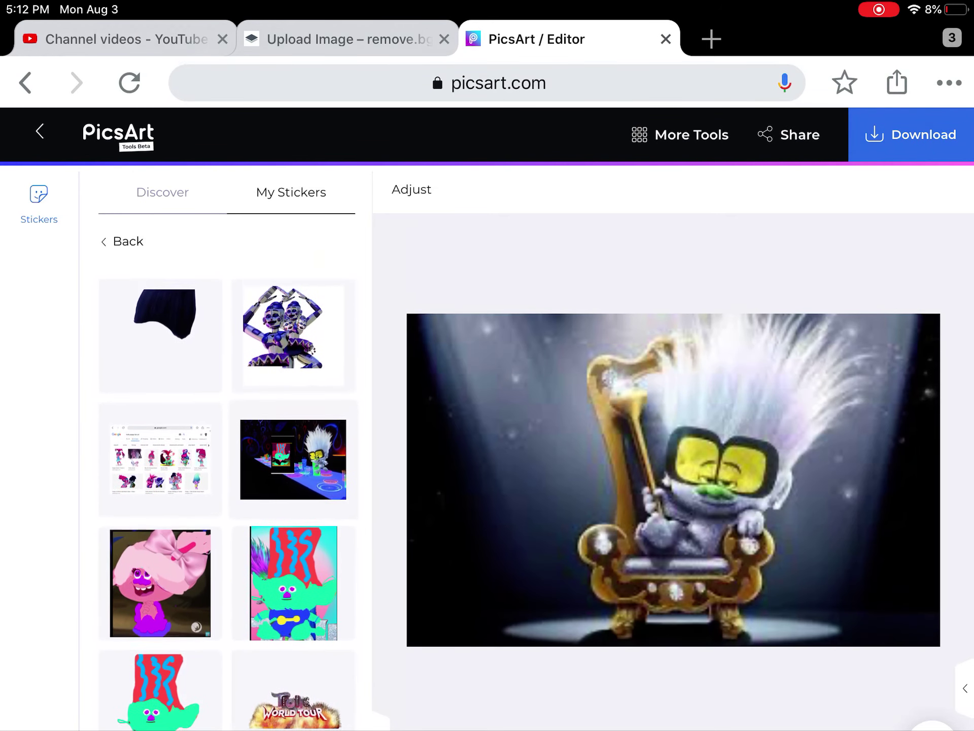
{"action": "left_click", "coordinate": [293, 316]}
{"action": "left_click_drag", "start_coordinate": [729, 424], "coordinate": [872, 313]}
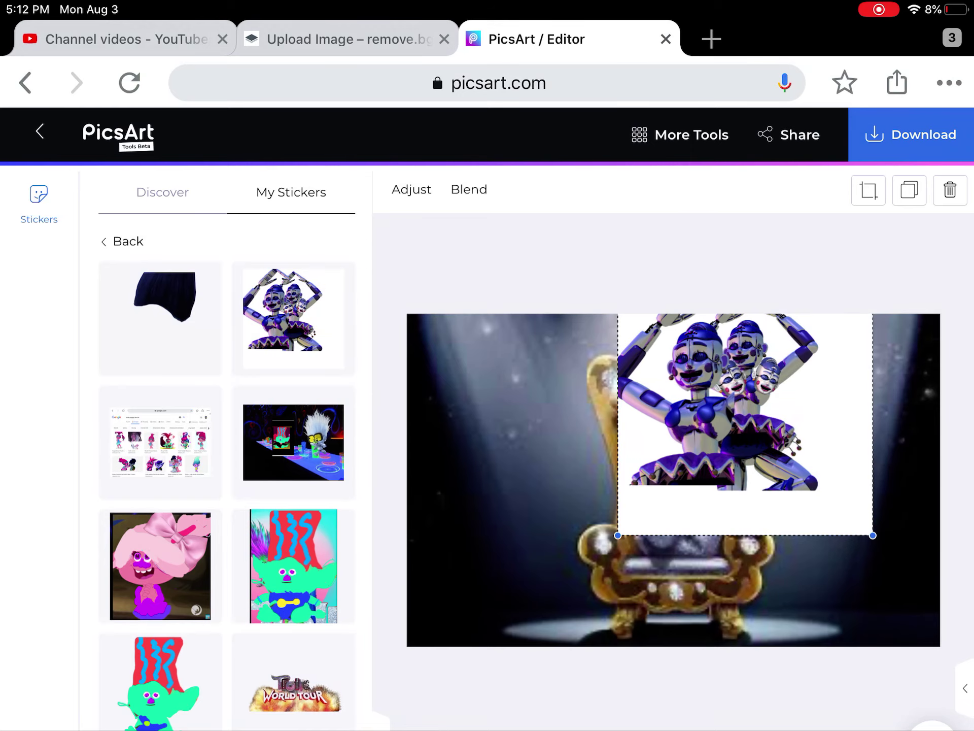
{"action": "left_click", "coordinate": [950, 189]}
{"action": "left_click", "coordinate": [159, 317]}
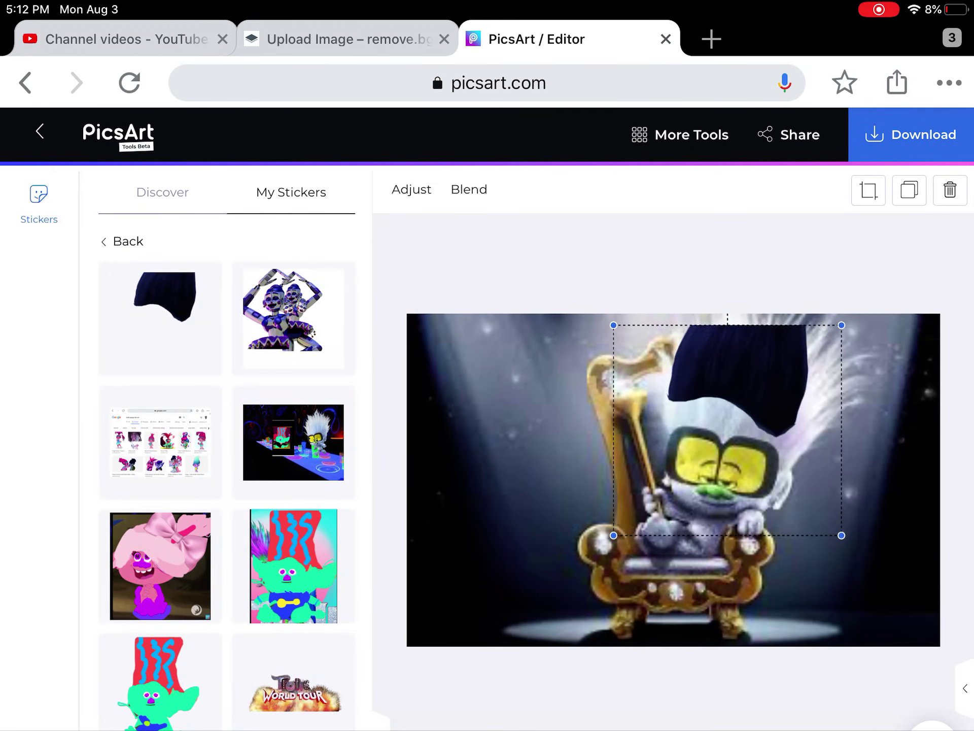
{"action": "left_click_drag", "start_coordinate": [841, 535], "coordinate": [886, 611]}
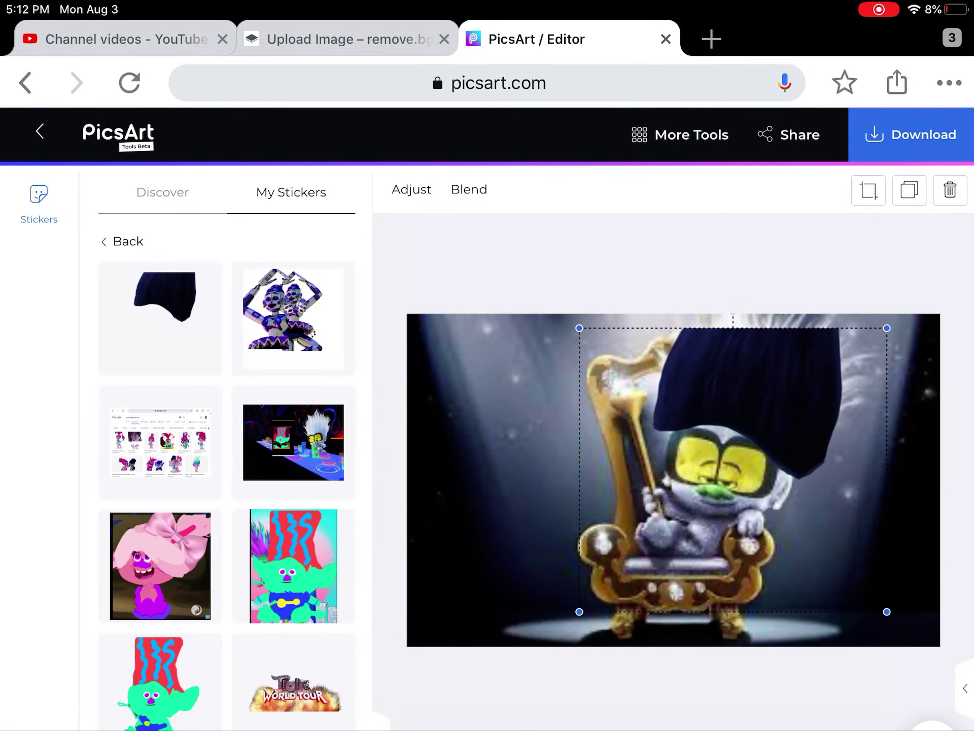
{"action": "left_click_drag", "start_coordinate": [746, 396], "coordinate": [755, 386]}
{"action": "left_click", "coordinate": [950, 189]}
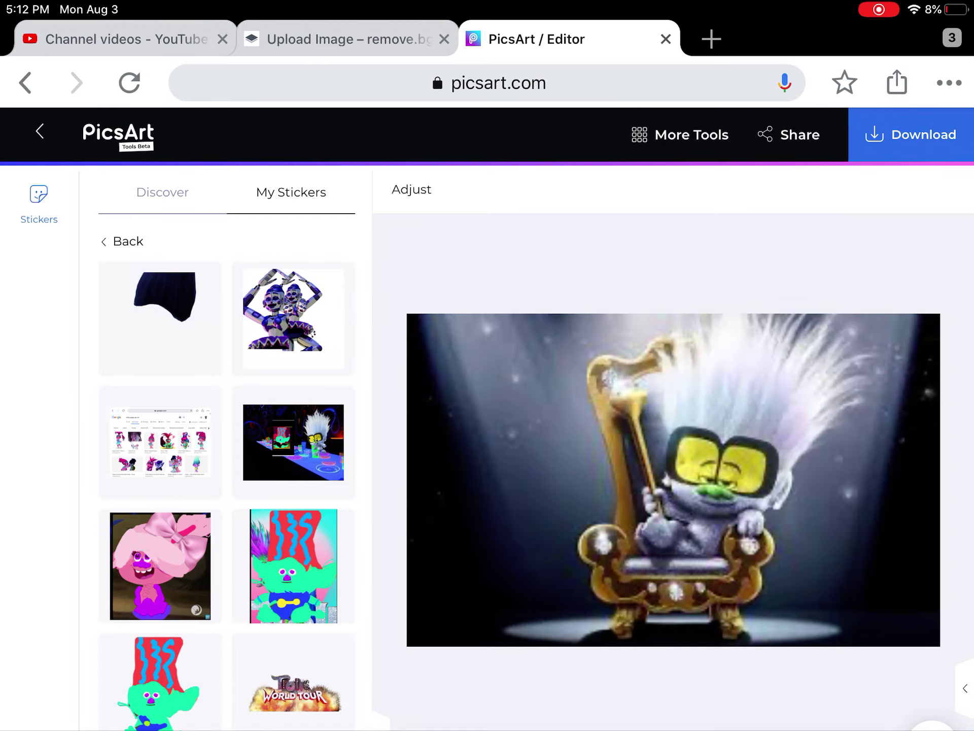
{"action": "left_click", "coordinate": [130, 82]}
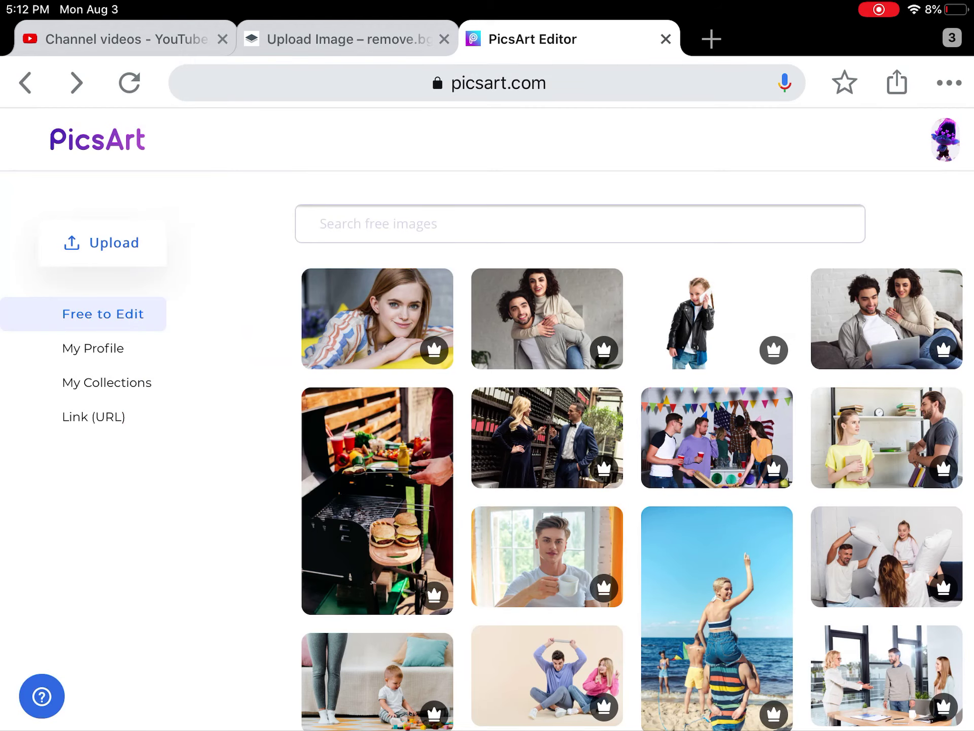
Upload the document 3 white hair cutout and post it as a public sticker.
{"action": "left_click", "coordinate": [102, 243]}
{"action": "left_click", "coordinate": [153, 286]}
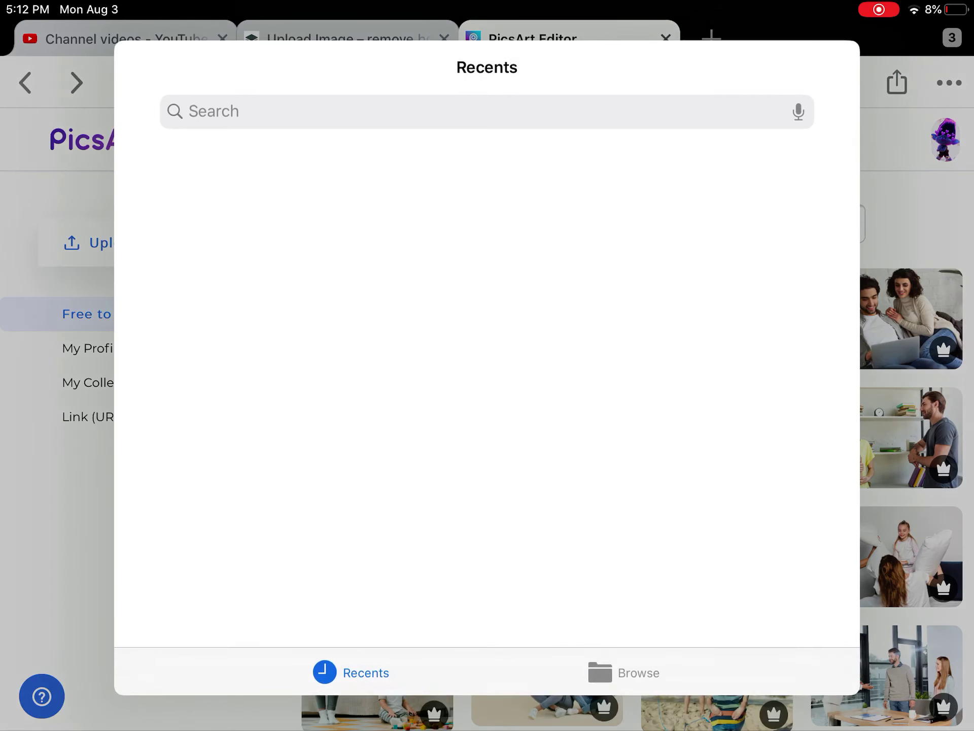
{"action": "left_click", "coordinate": [226, 248]}
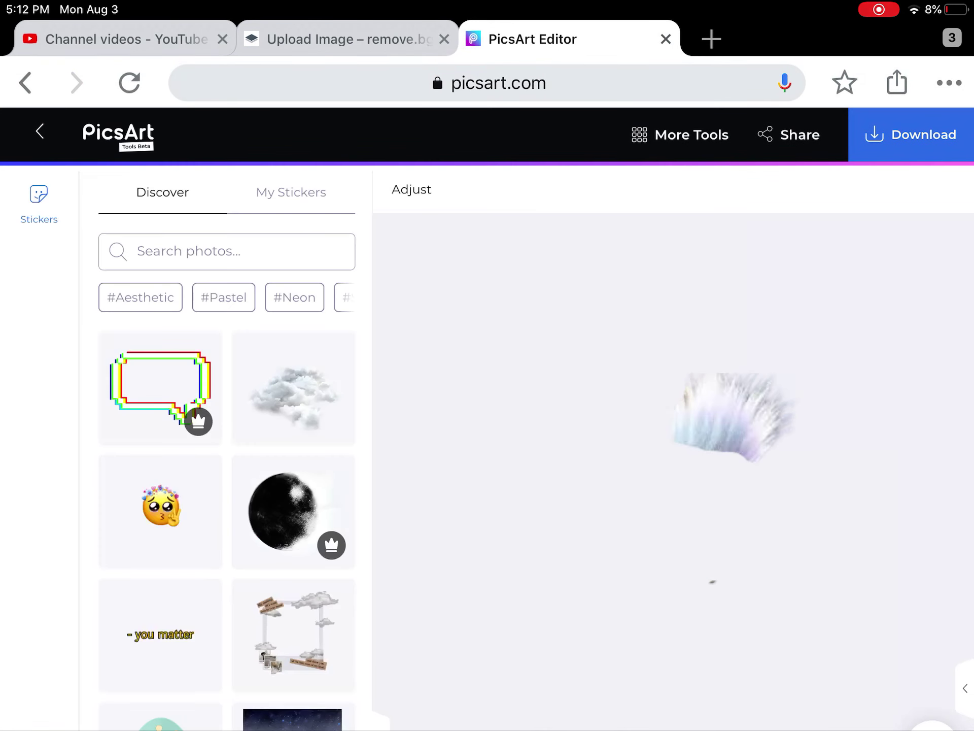
{"action": "left_click", "coordinate": [789, 133]}
{"action": "left_click", "coordinate": [621, 399]}
{"action": "left_click", "coordinate": [629, 446]}
{"action": "left_click", "coordinate": [729, 628]}
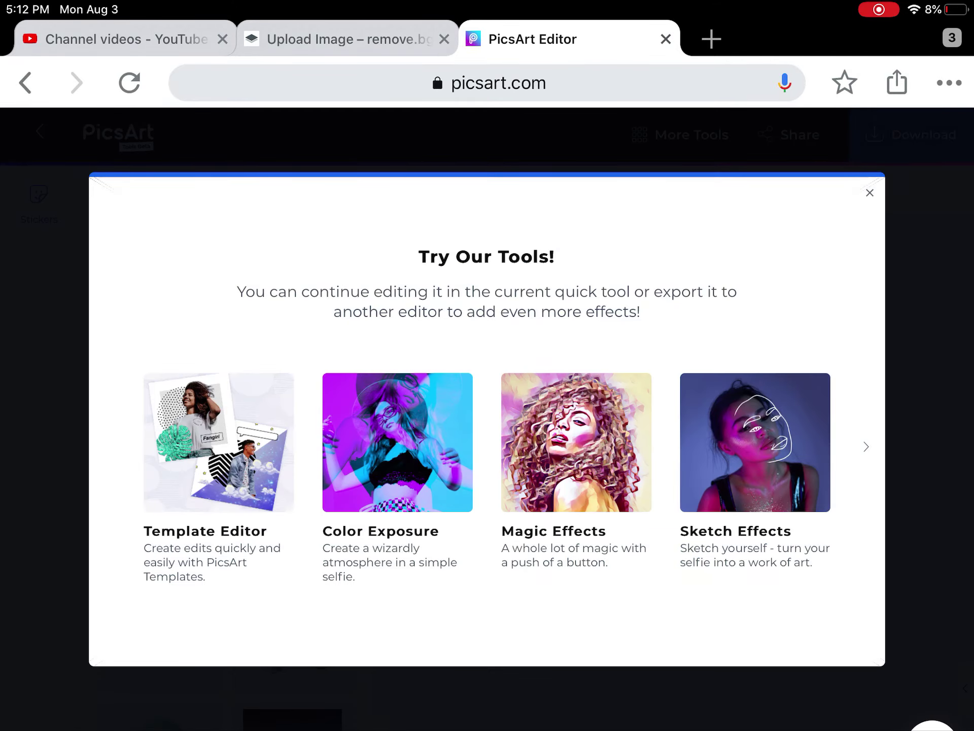
{"action": "left_click", "coordinate": [869, 192]}
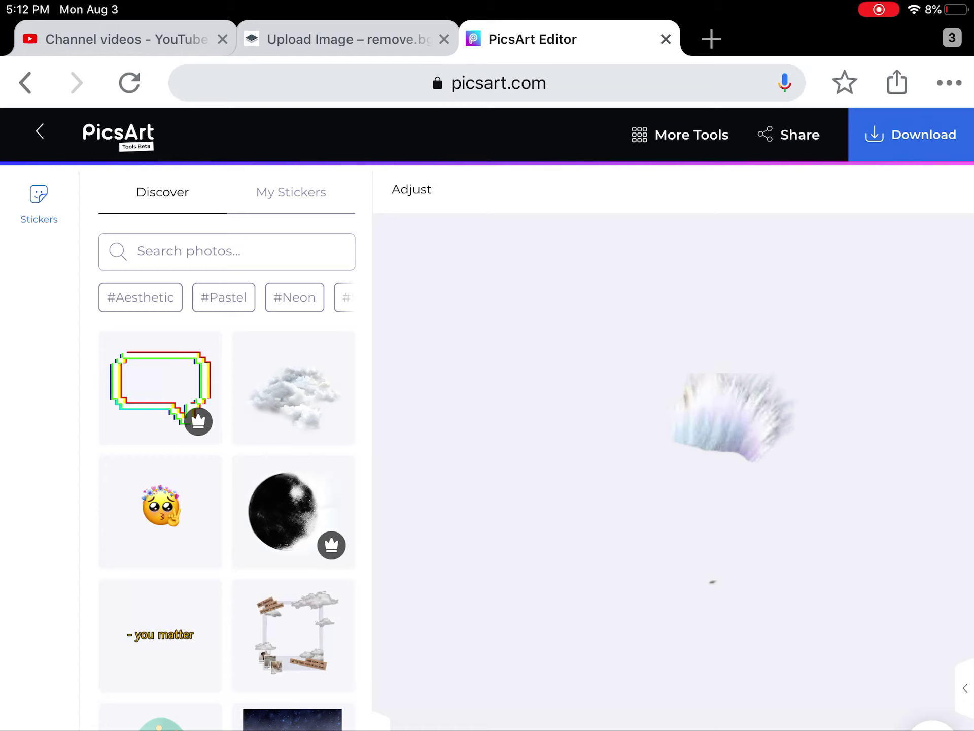
Open the Favorites troll photo with the fuzzy creature for editing and show saved stickers.
{"action": "left_click", "coordinate": [39, 131]}
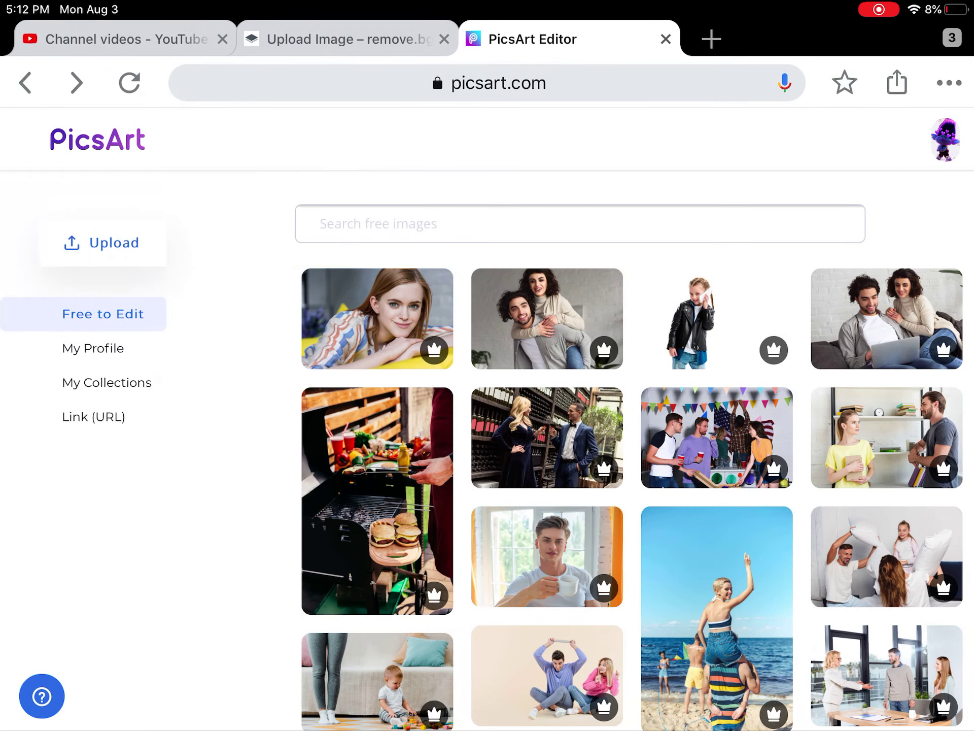
{"action": "left_click", "coordinate": [89, 242]}
{"action": "left_click", "coordinate": [201, 219]}
{"action": "left_click", "coordinate": [254, 328]}
{"action": "left_click", "coordinate": [285, 145]}
{"action": "left_click", "coordinate": [401, 71]}
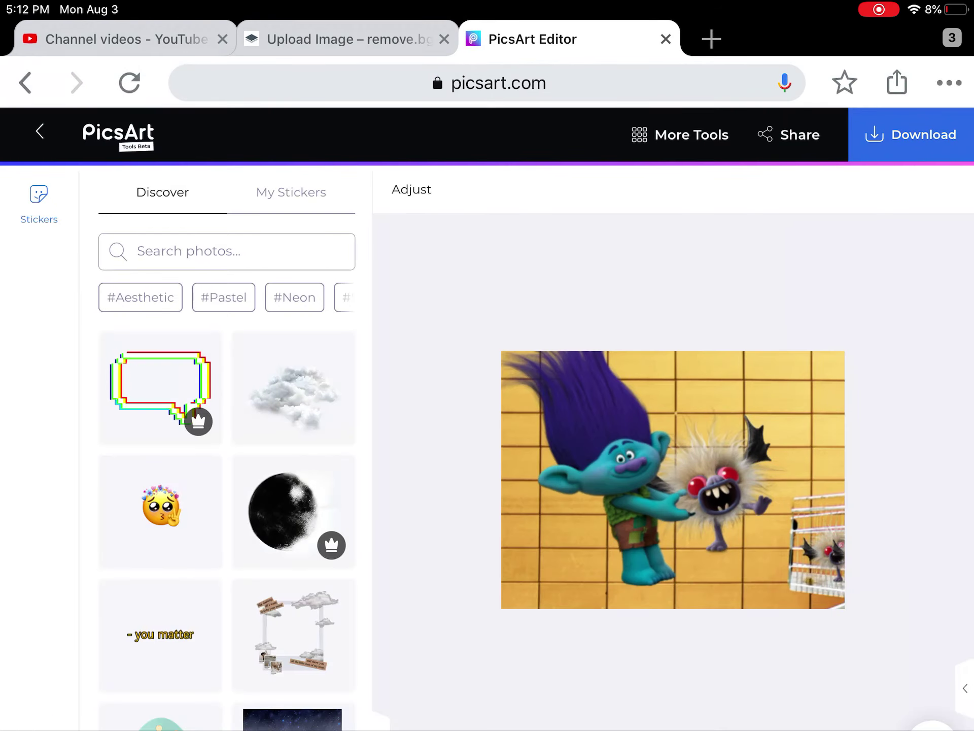
{"action": "left_click", "coordinate": [291, 192]}
Add the white hair sticker from the cutouts collection, enlarged and rotated onto the troll's hair.
{"action": "left_click", "coordinate": [293, 476]}
{"action": "left_click", "coordinate": [159, 318]}
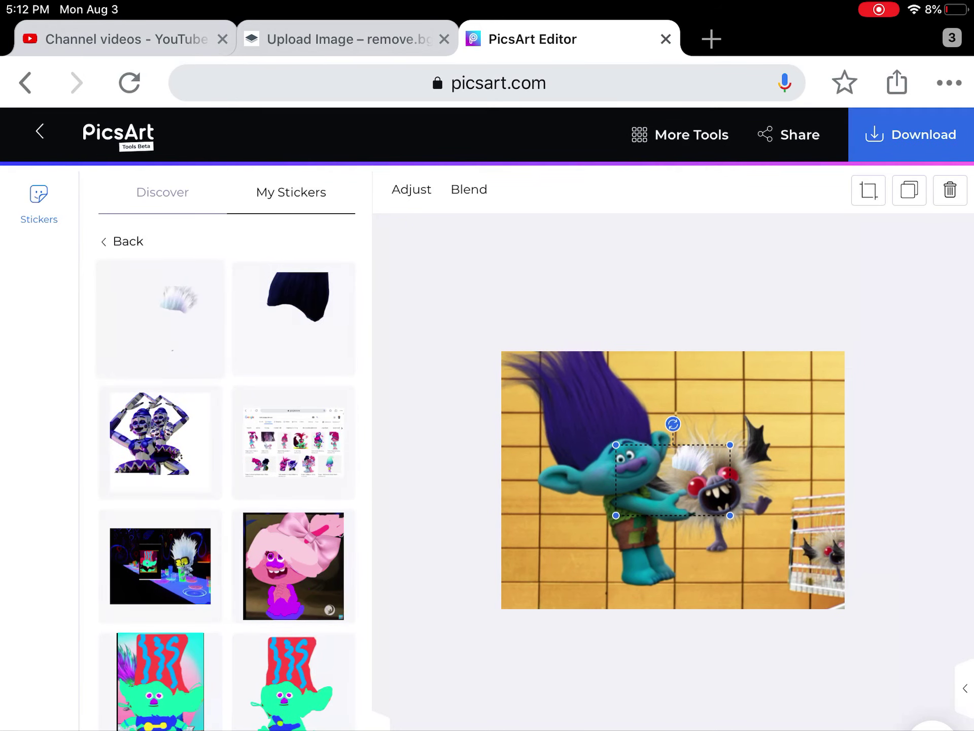
{"action": "mouse_move", "coordinate": [675, 426]}
{"action": "left_mouse_down"}
{"action": "mouse_move", "coordinate": [723, 457]}
{"action": "mouse_move", "coordinate": [637, 461]}
{"action": "mouse_move", "coordinate": [784, 358]}
{"action": "mouse_move", "coordinate": [647, 418]}
{"action": "mouse_move", "coordinate": [674, 491]}
{"action": "mouse_move", "coordinate": [561, 413]}
{"action": "mouse_move", "coordinate": [586, 403]}
{"action": "left_mouse_up"}
{"action": "left_click_drag", "start_coordinate": [890, 435], "coordinate": [820, 495]}
{"action": "left_click_drag", "start_coordinate": [549, 442], "coordinate": [601, 411]}
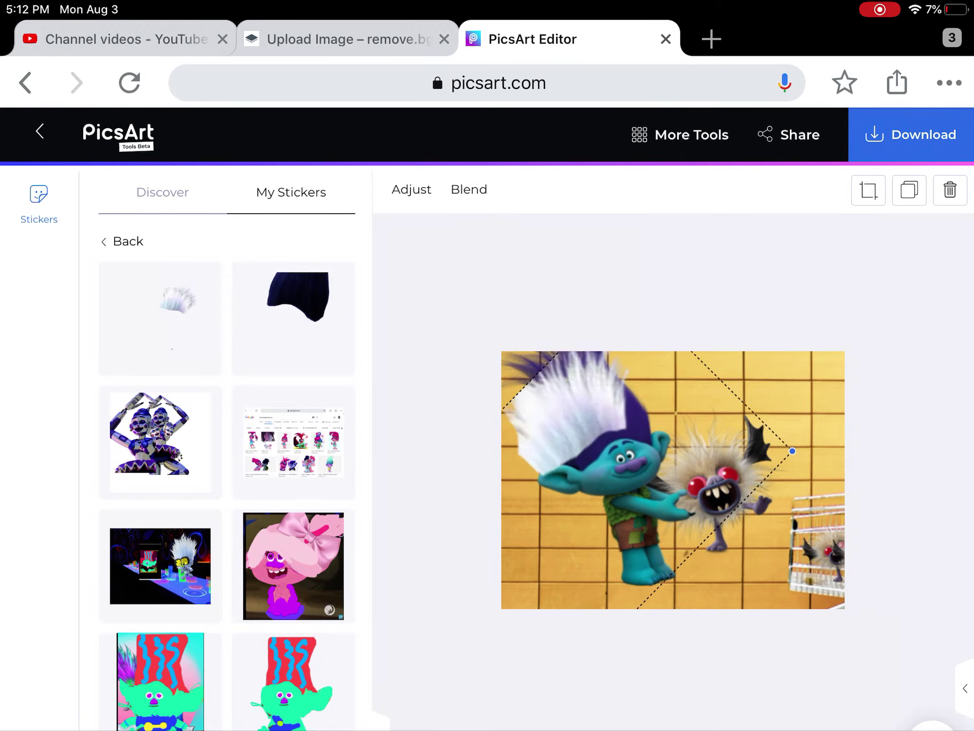
{"action": "mouse_move", "coordinate": [821, 494]}
{"action": "left_mouse_down"}
{"action": "mouse_move", "coordinate": [822, 446]}
{"action": "mouse_move", "coordinate": [828, 454]}
{"action": "mouse_move", "coordinate": [783, 387]}
{"action": "mouse_move", "coordinate": [789, 423]}
{"action": "mouse_move", "coordinate": [768, 450]}
{"action": "mouse_move", "coordinate": [787, 450]}
{"action": "left_mouse_up"}
Crop the hair sticker, move it down over the head, deselect it, and switch to remove.bg.
{"action": "left_click", "coordinate": [869, 191]}
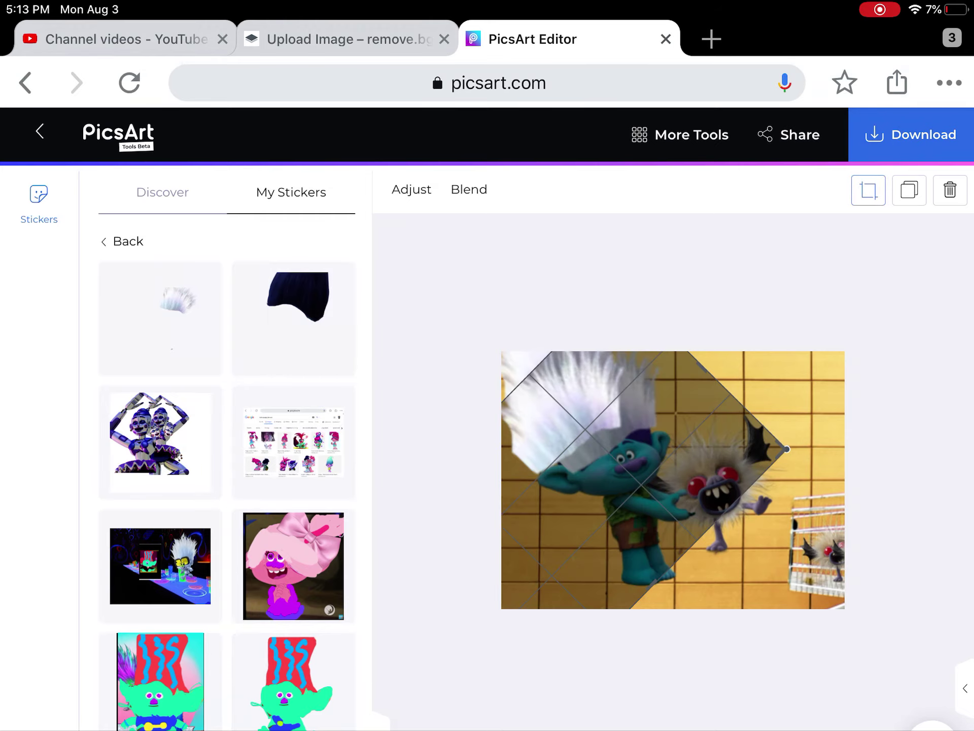
{"action": "left_click_drag", "start_coordinate": [643, 468], "coordinate": [609, 492]}
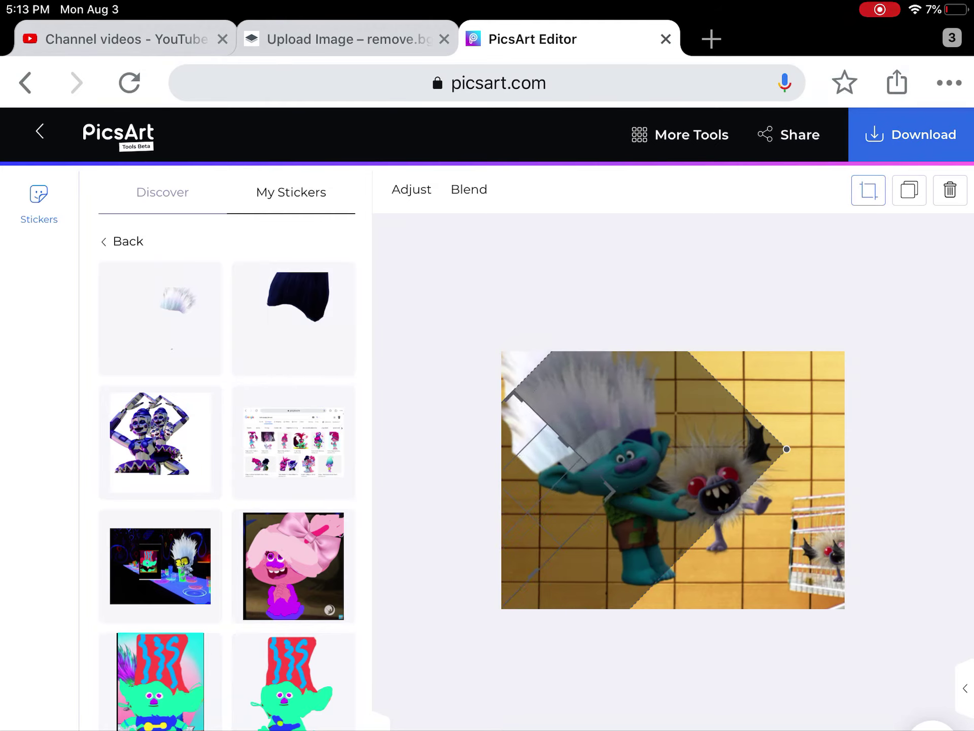
{"action": "left_click", "coordinate": [608, 491]}
{"action": "left_click", "coordinate": [578, 415]}
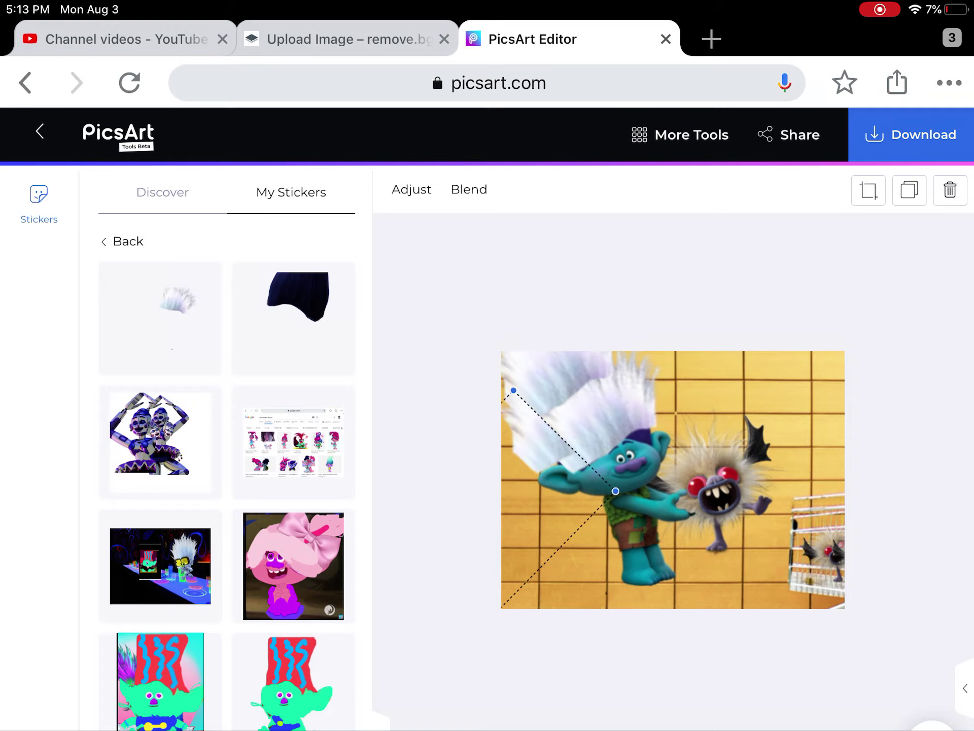
{"action": "left_click", "coordinate": [909, 190]}
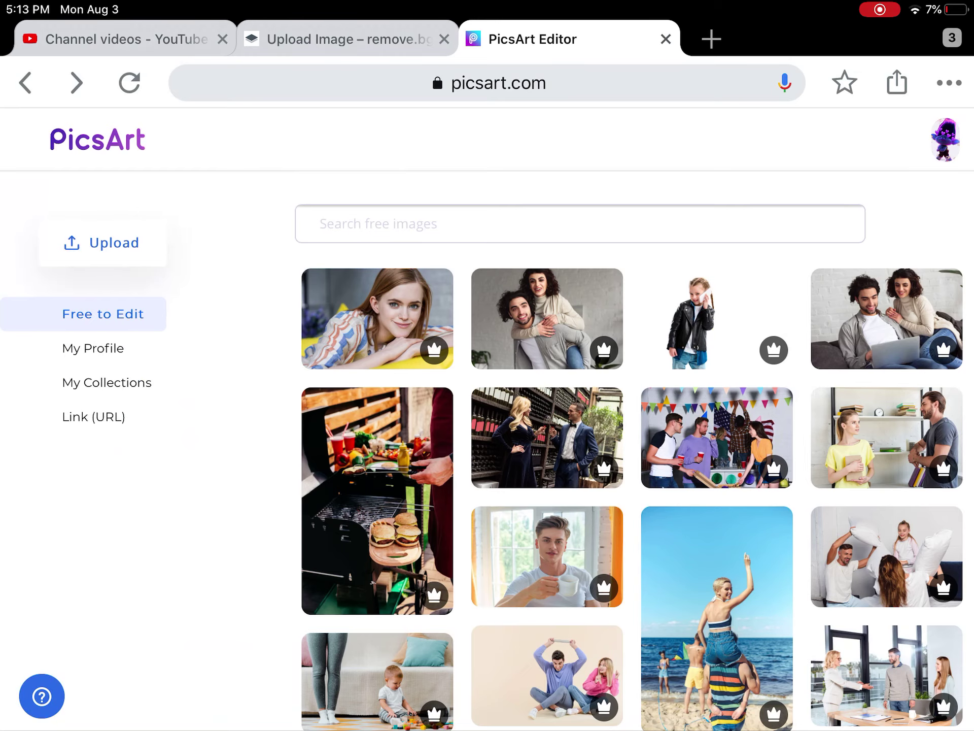
{"action": "key", "text": "ctrl+shift+Tab"}
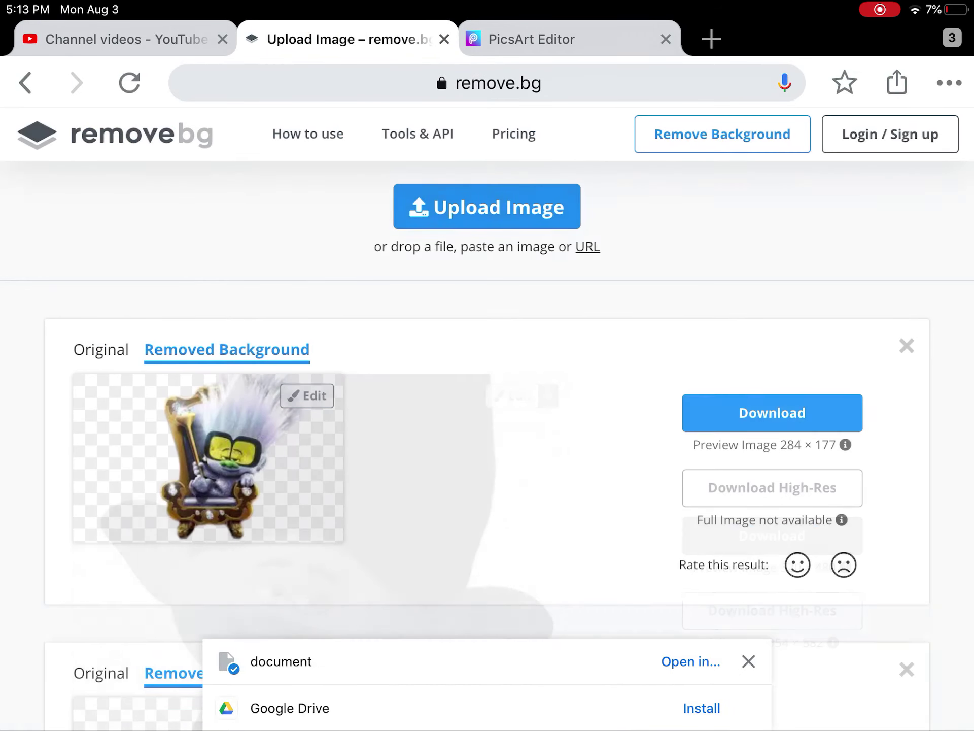
Upload the Cat Noir and Ladybug photo from the Miraculous powers space album.
{"action": "left_click", "coordinate": [722, 134]}
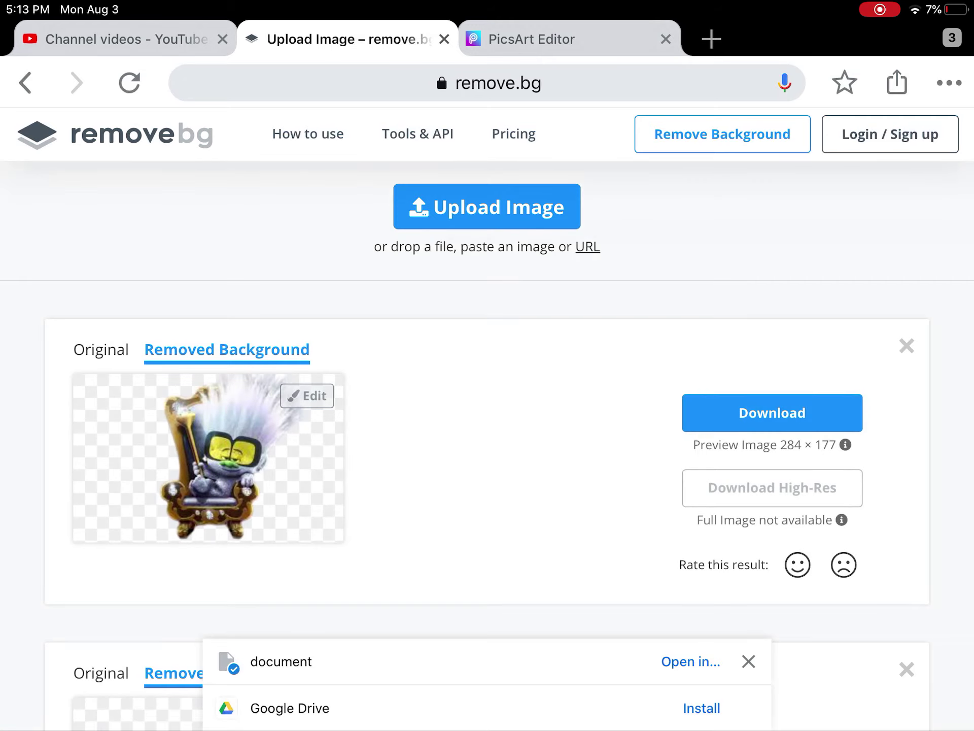
{"action": "left_click", "coordinate": [487, 208]}
{"action": "left_click", "coordinate": [384, 146]}
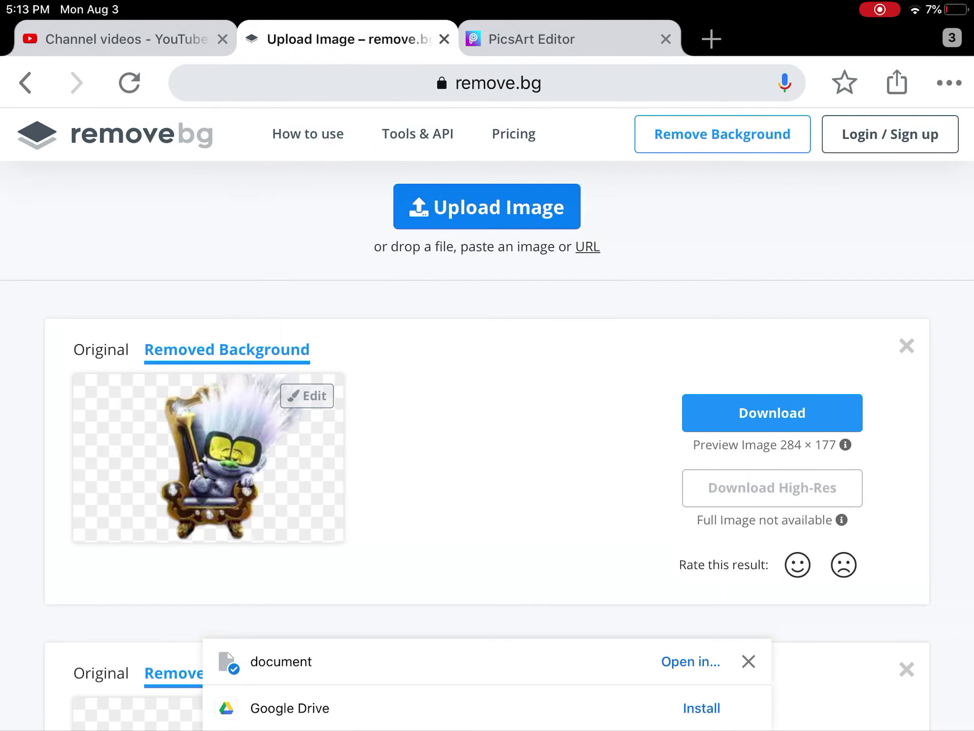
{"action": "scroll", "coordinate": [494, 487], "scroll_direction": "down", "scroll_amount": 5}
{"action": "scroll", "coordinate": [494, 487], "scroll_direction": "down", "scroll_amount": 3}
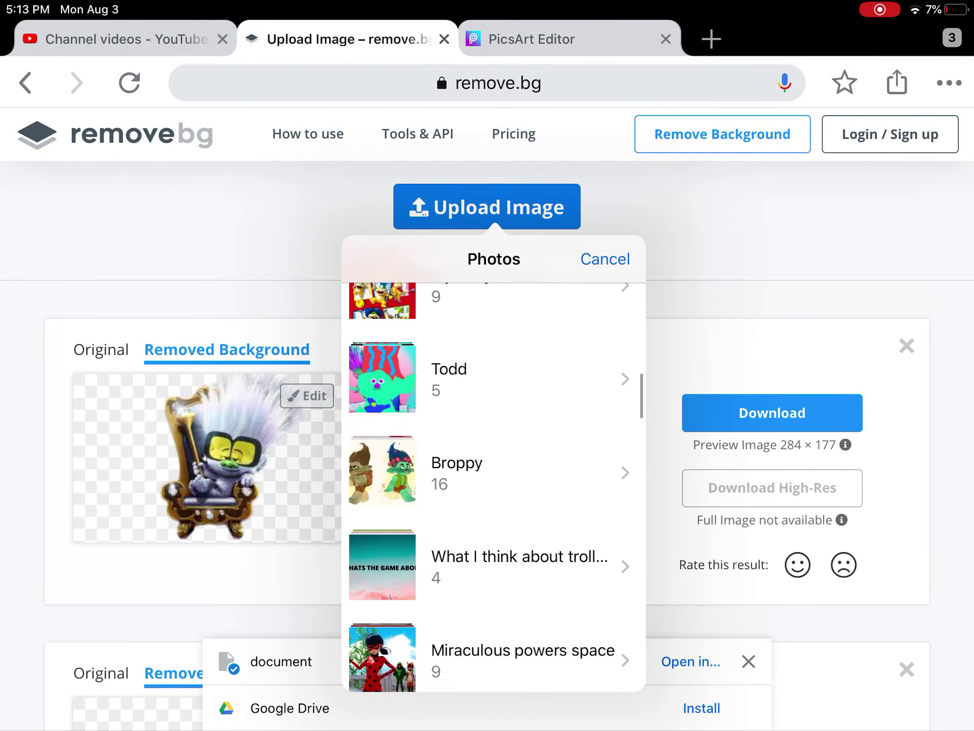
{"action": "scroll", "coordinate": [493, 487], "scroll_direction": "down", "scroll_amount": 5}
{"action": "scroll", "coordinate": [494, 488], "scroll_direction": "up", "scroll_amount": 2}
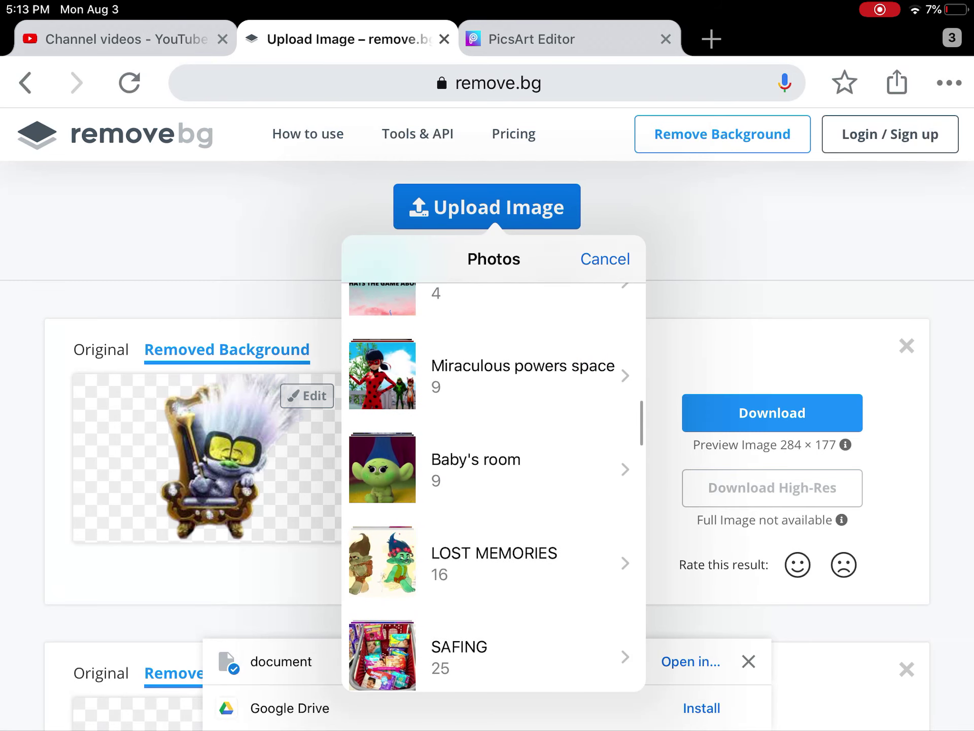
{"action": "left_click", "coordinate": [478, 385]}
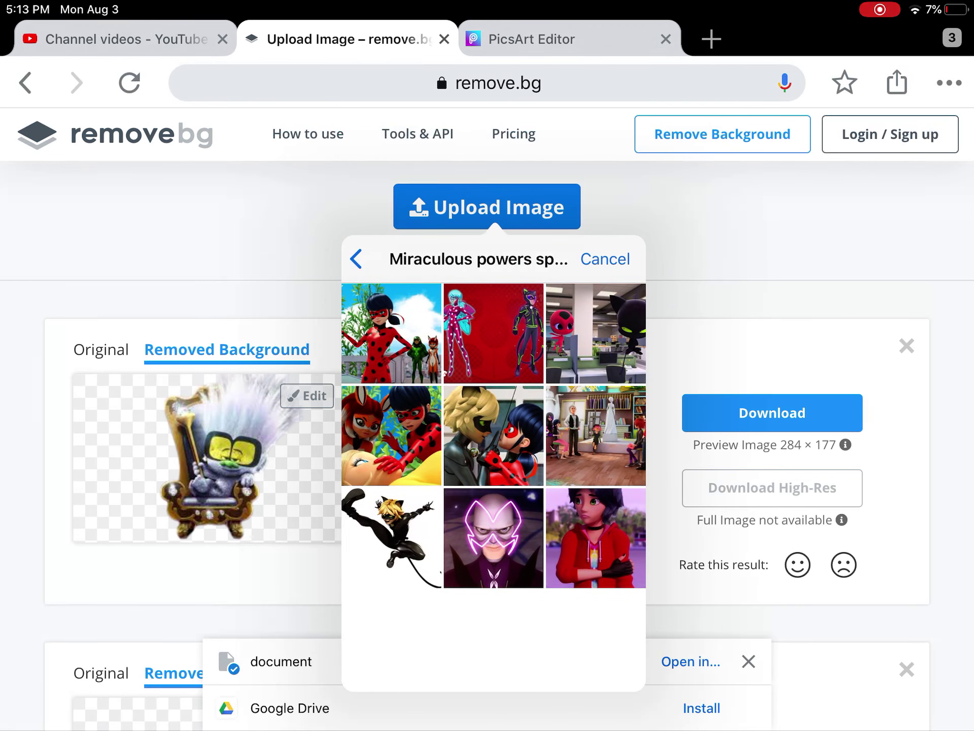
{"action": "left_click", "coordinate": [493, 435]}
{"action": "left_click", "coordinate": [612, 258]}
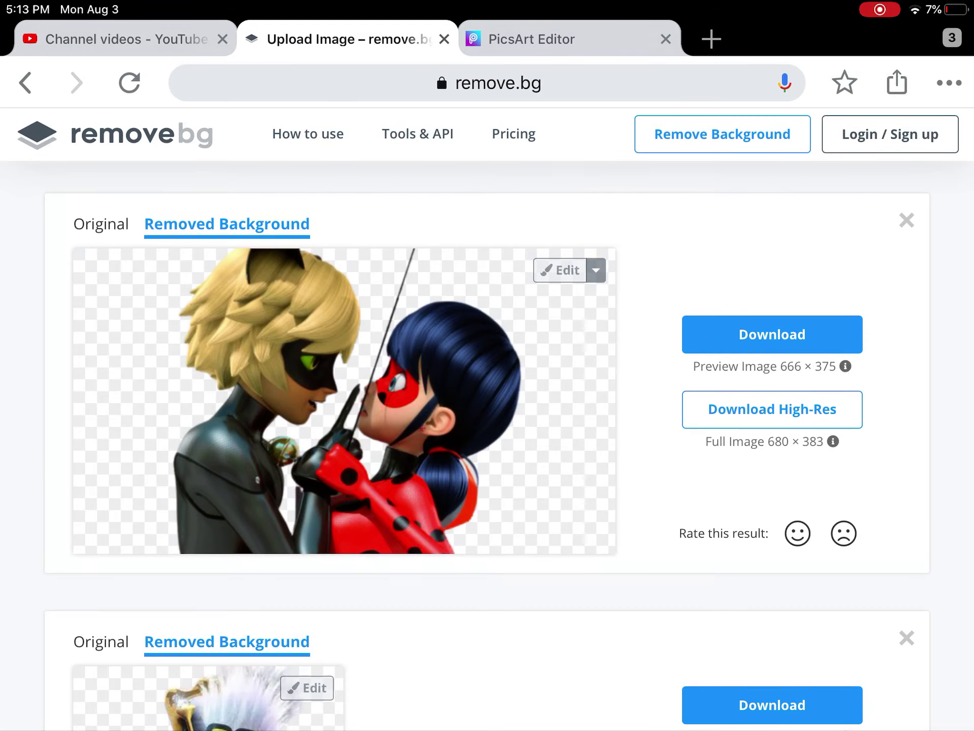
Open the cutout in Erase/Restore and erase the lower bodies with the largest brush.
{"action": "left_click", "coordinate": [595, 270]}
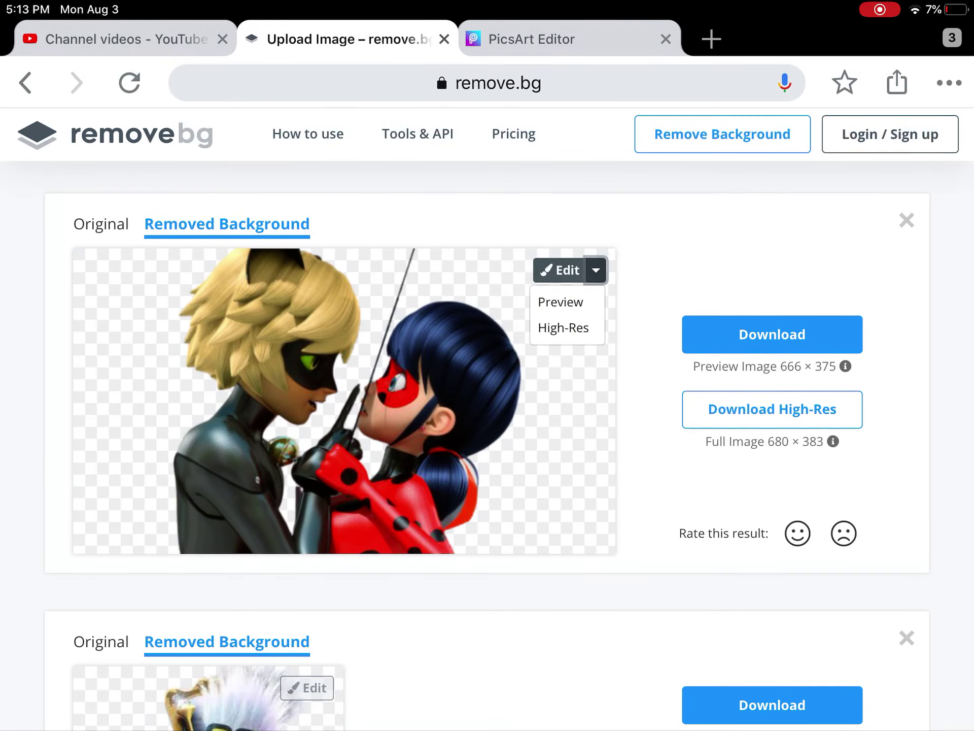
{"action": "left_click", "coordinate": [560, 302]}
{"action": "left_click", "coordinate": [860, 202]}
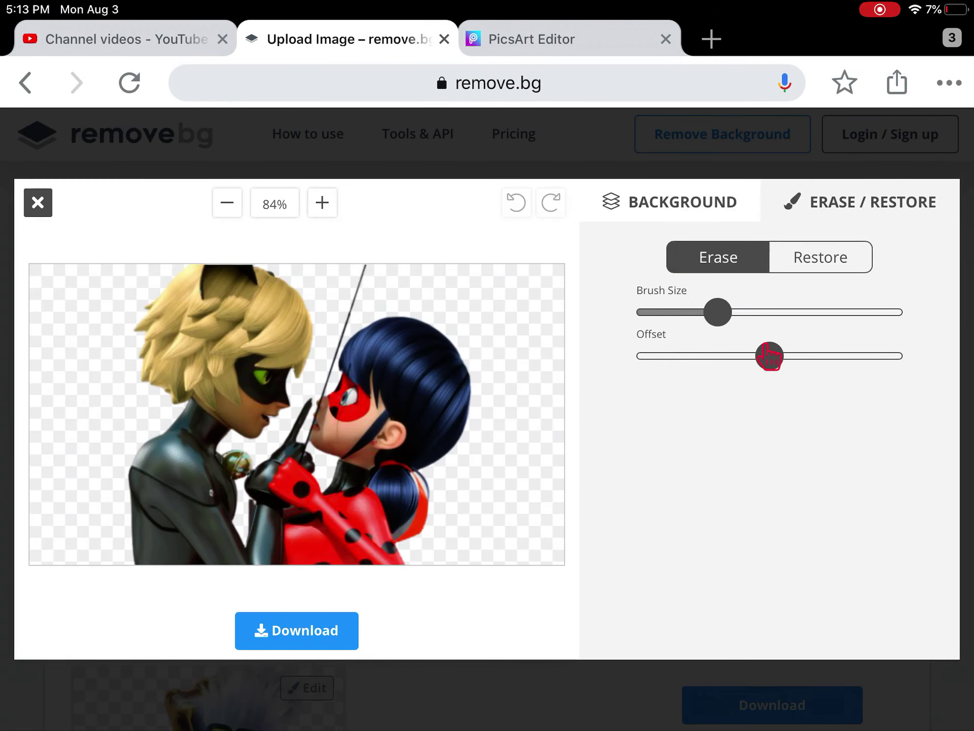
{"action": "left_click_drag", "start_coordinate": [717, 312], "coordinate": [902, 311]}
{"action": "mouse_move", "coordinate": [369, 479]}
{"action": "left_mouse_down"}
{"action": "mouse_move", "coordinate": [337, 511]}
{"action": "mouse_move", "coordinate": [149, 509]}
{"action": "mouse_move", "coordinate": [176, 572]}
{"action": "mouse_move", "coordinate": [418, 555]}
{"action": "mouse_move", "coordinate": [426, 535]}
{"action": "mouse_move", "coordinate": [172, 470]}
{"action": "mouse_move", "coordinate": [170, 459]}
{"action": "mouse_move", "coordinate": [272, 480]}
{"action": "mouse_move", "coordinate": [322, 413]}
{"action": "mouse_move", "coordinate": [358, 444]}
{"action": "mouse_move", "coordinate": [325, 416]}
{"action": "left_mouse_up"}
With a smaller brush, erase the faces and skin, trim the blond hair, and remove the dark strand.
{"action": "left_click_drag", "start_coordinate": [903, 312], "coordinate": [703, 313]}
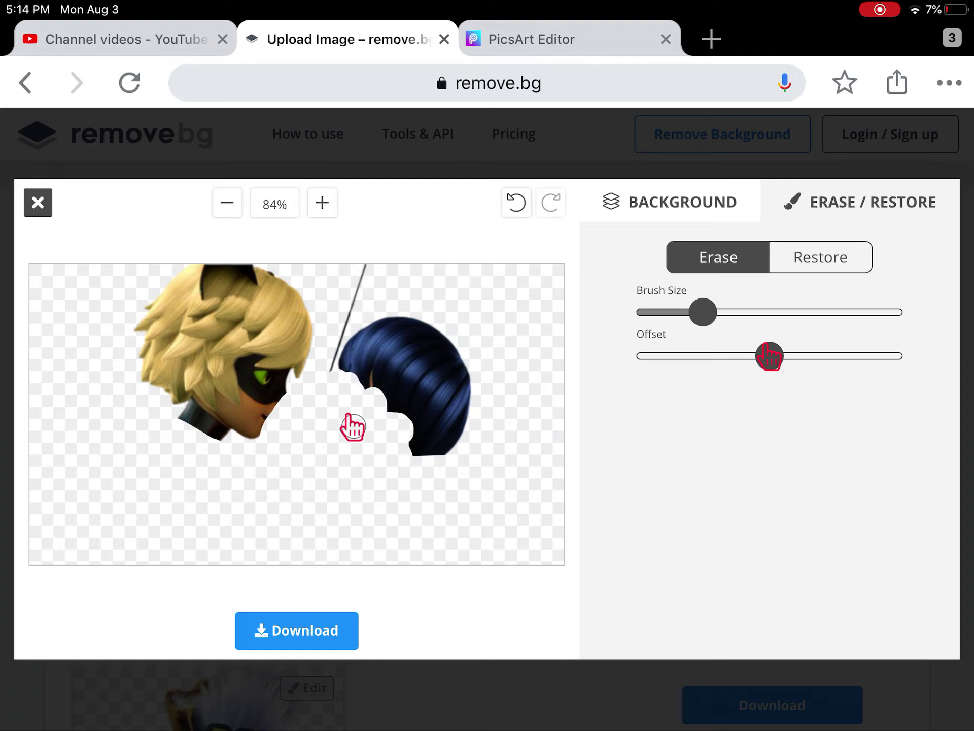
{"action": "left_click_drag", "start_coordinate": [308, 464], "coordinate": [279, 381]}
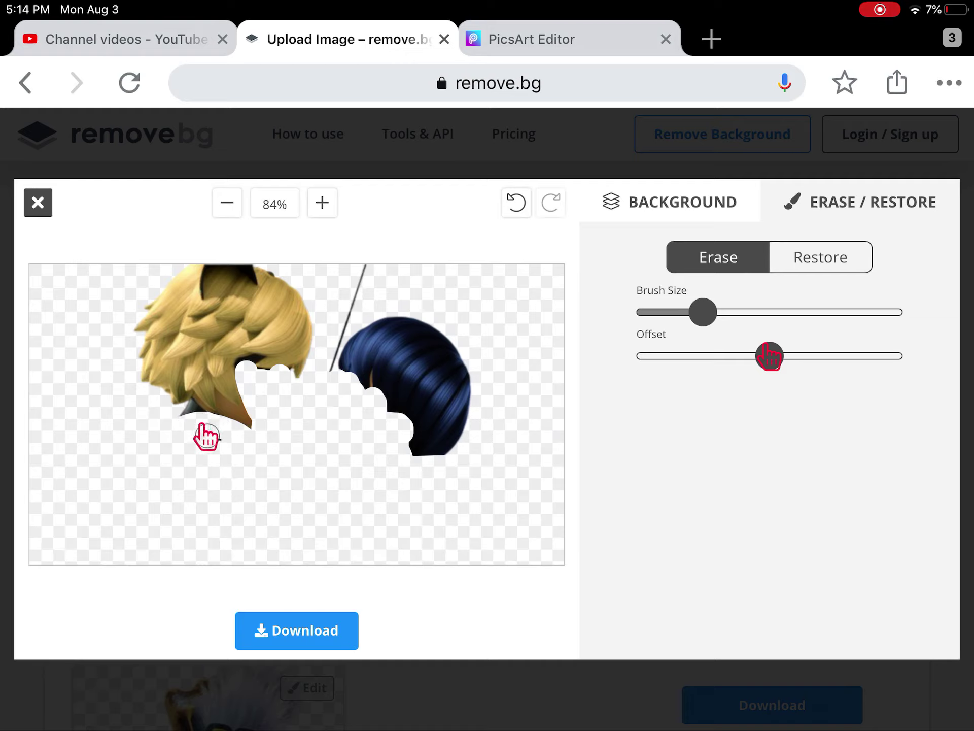
{"action": "left_click_drag", "start_coordinate": [244, 419], "coordinate": [186, 415]}
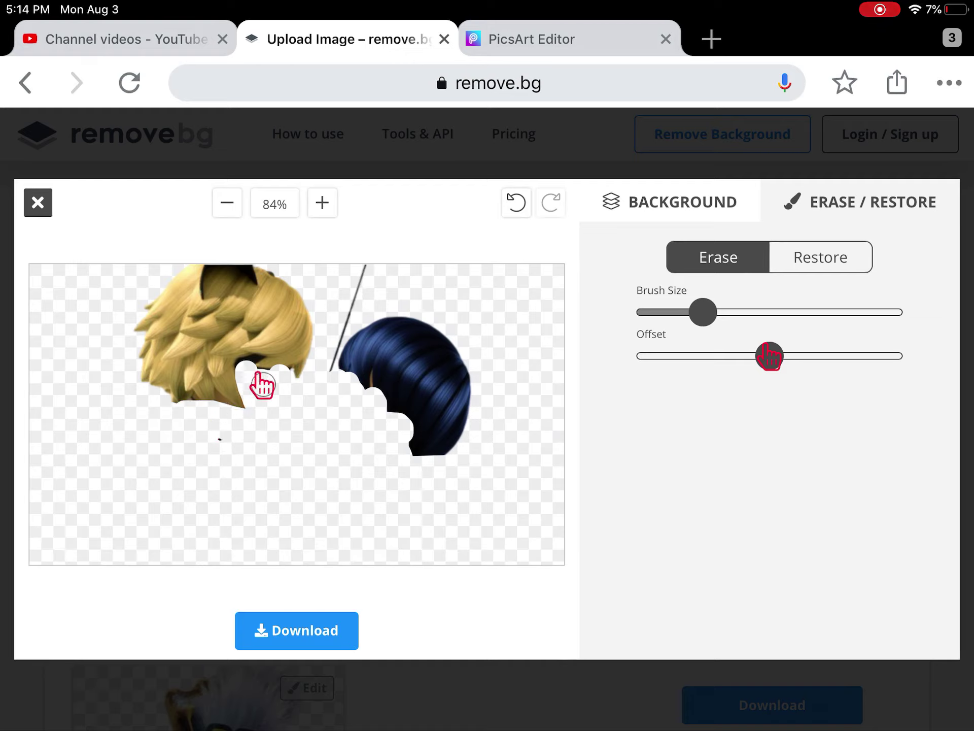
{"action": "left_click_drag", "start_coordinate": [262, 386], "coordinate": [304, 362]}
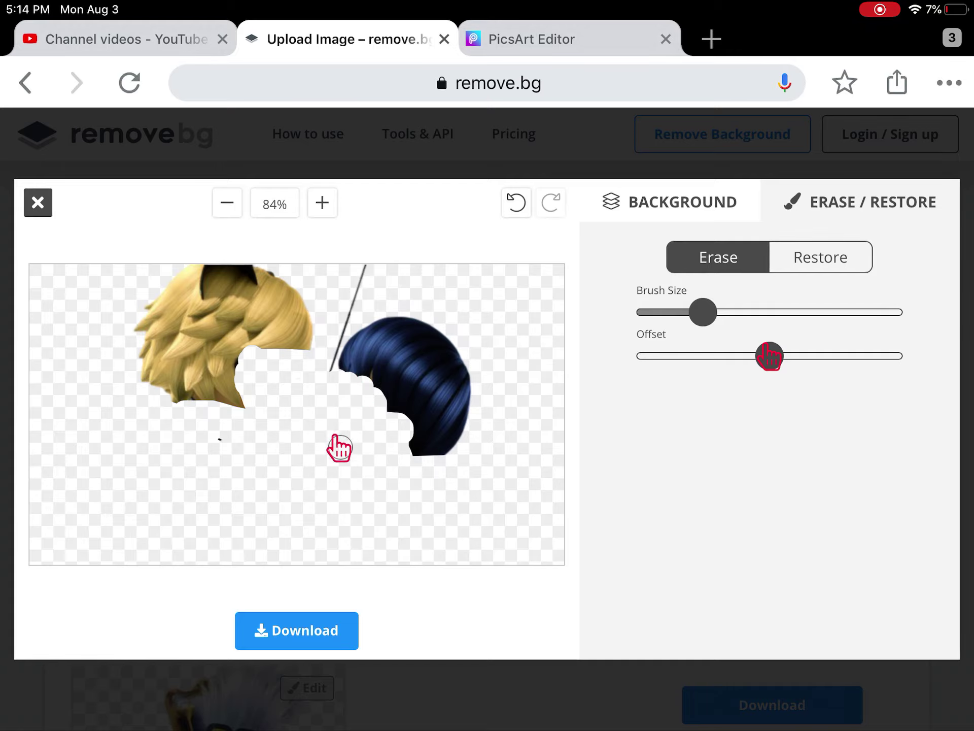
{"action": "scroll", "coordinate": [321, 469], "scroll_direction": "up", "scroll_amount": 1}
{"action": "scroll", "coordinate": [321, 470], "scroll_direction": "up", "scroll_amount": 1}
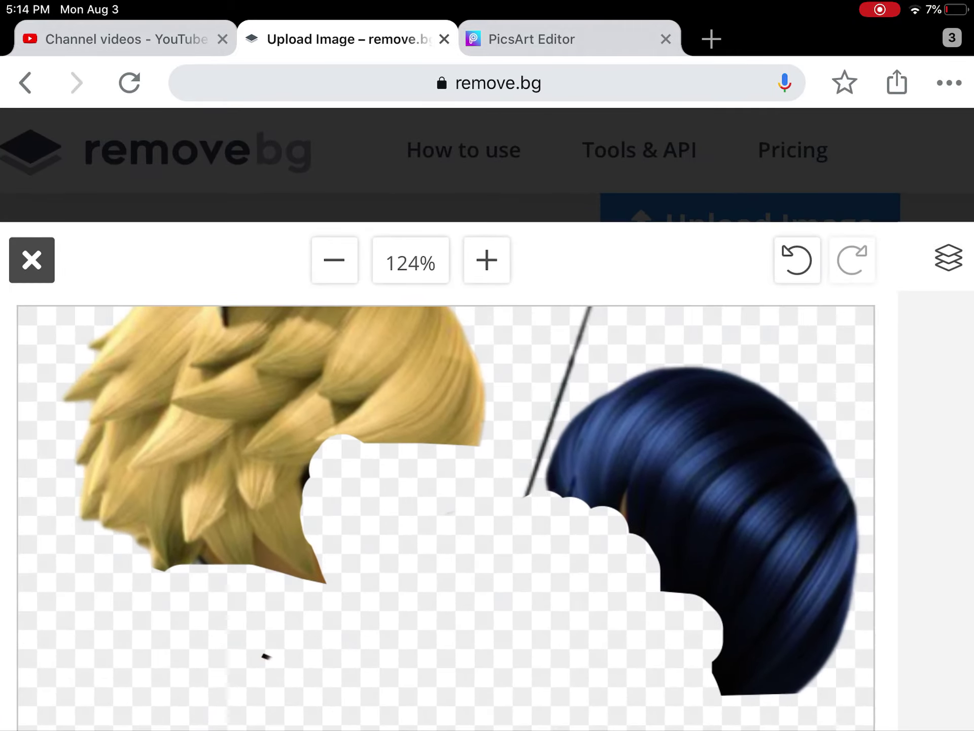
{"action": "scroll", "coordinate": [578, 616], "scroll_direction": "up", "scroll_amount": 1}
{"action": "scroll", "coordinate": [598, 616], "scroll_direction": "down", "scroll_amount": 1}
{"action": "scroll", "coordinate": [581, 547], "scroll_direction": "down", "scroll_amount": 1}
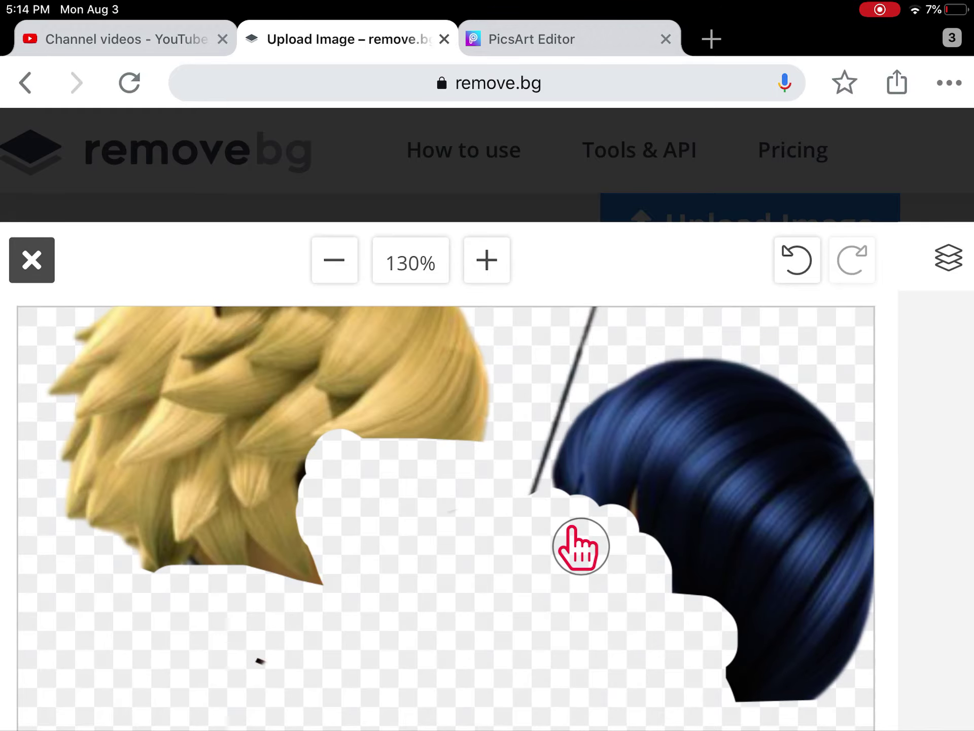
{"action": "scroll", "coordinate": [580, 547], "scroll_direction": "down", "scroll_amount": 3}
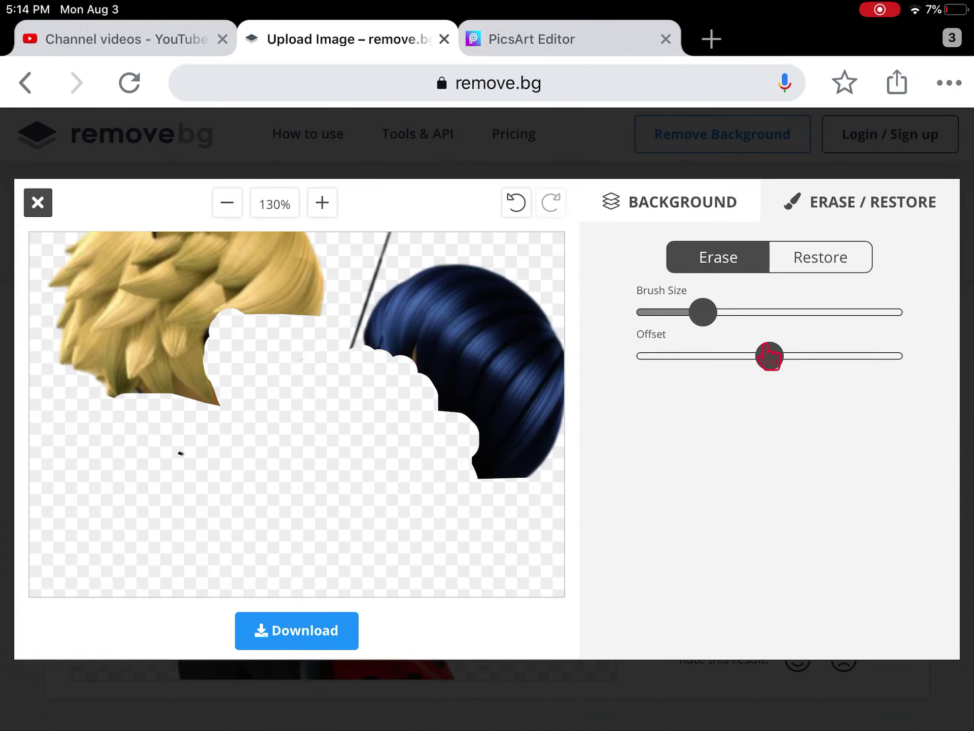
{"action": "scroll", "coordinate": [770, 355], "scroll_direction": "up", "scroll_amount": 1}
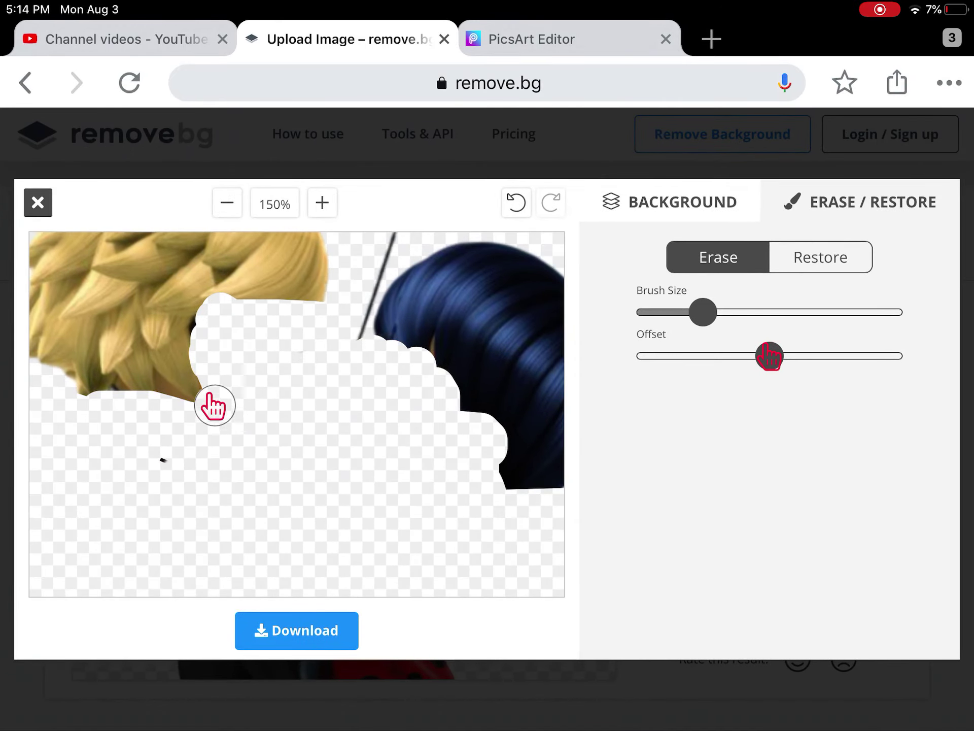
{"action": "left_click_drag", "start_coordinate": [215, 405], "coordinate": [134, 411]}
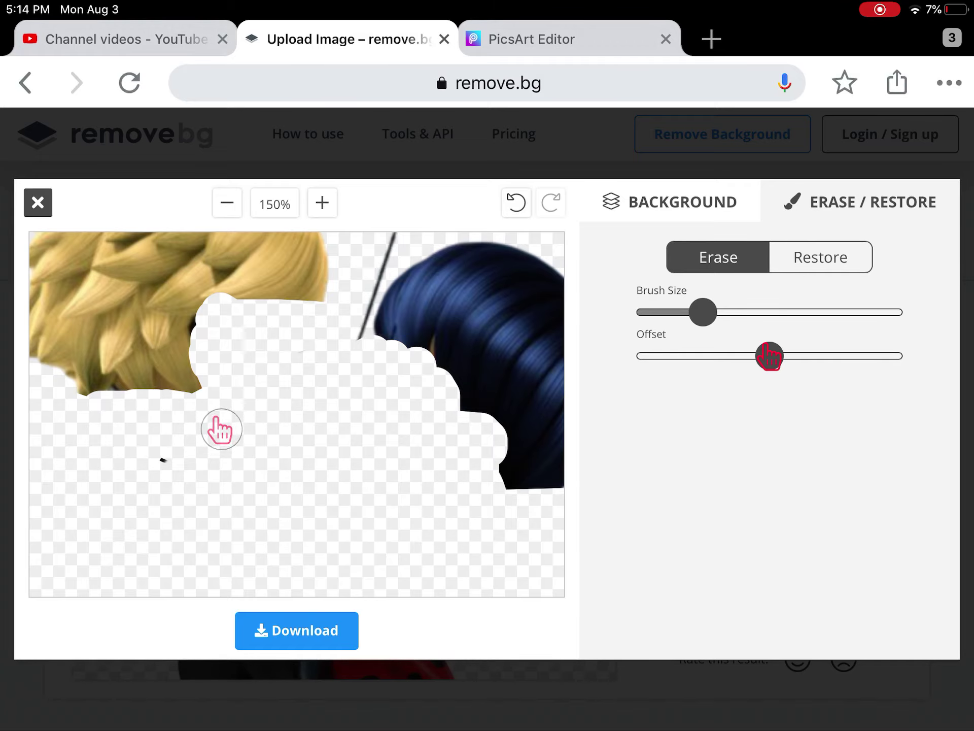
{"action": "scroll", "coordinate": [770, 355], "scroll_direction": "down", "scroll_amount": 1}
{"action": "scroll", "coordinate": [770, 355], "scroll_direction": "down", "scroll_amount": 1}
{"action": "scroll", "coordinate": [769, 356], "scroll_direction": "down", "scroll_amount": 1}
{"action": "scroll", "coordinate": [769, 356], "scroll_direction": "down", "scroll_amount": 1}
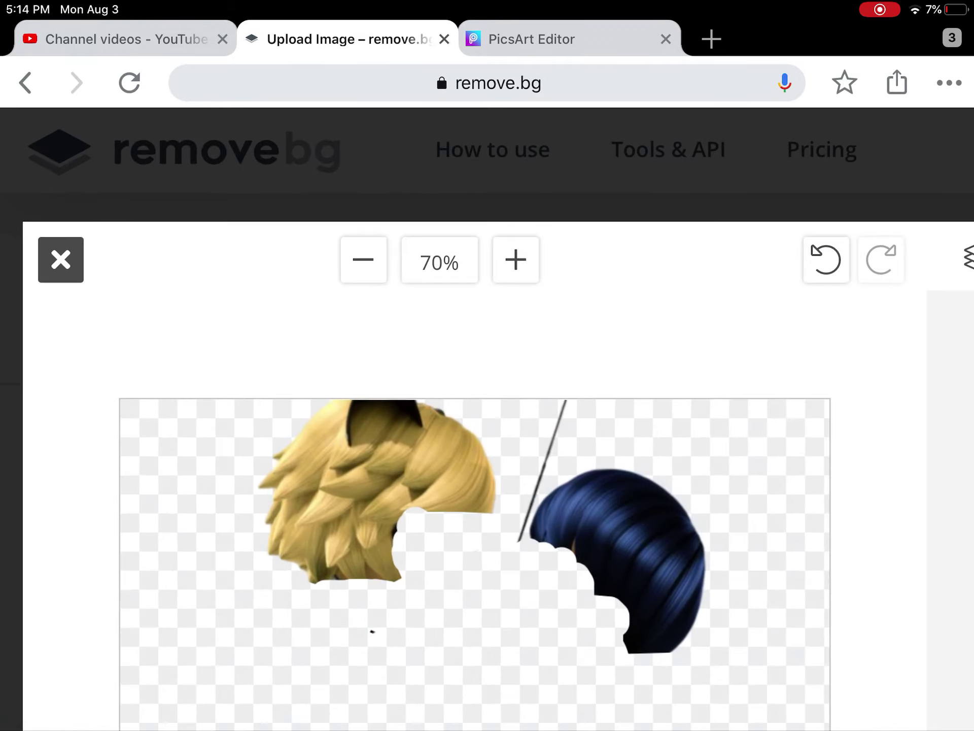
{"action": "scroll", "coordinate": [474, 564], "scroll_direction": "down", "scroll_amount": 1}
{"action": "scroll", "coordinate": [756, 648], "scroll_direction": "down", "scroll_amount": 1}
{"action": "scroll", "coordinate": [757, 649], "scroll_direction": "down", "scroll_amount": 1}
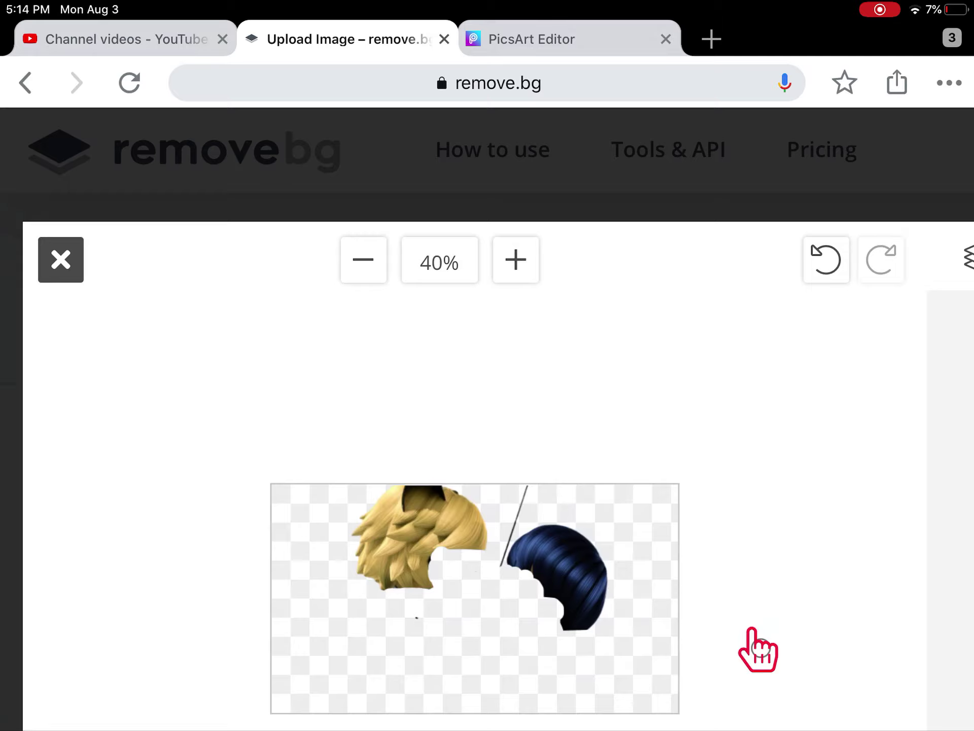
{"action": "scroll", "coordinate": [757, 650], "scroll_direction": "down", "scroll_amount": 2}
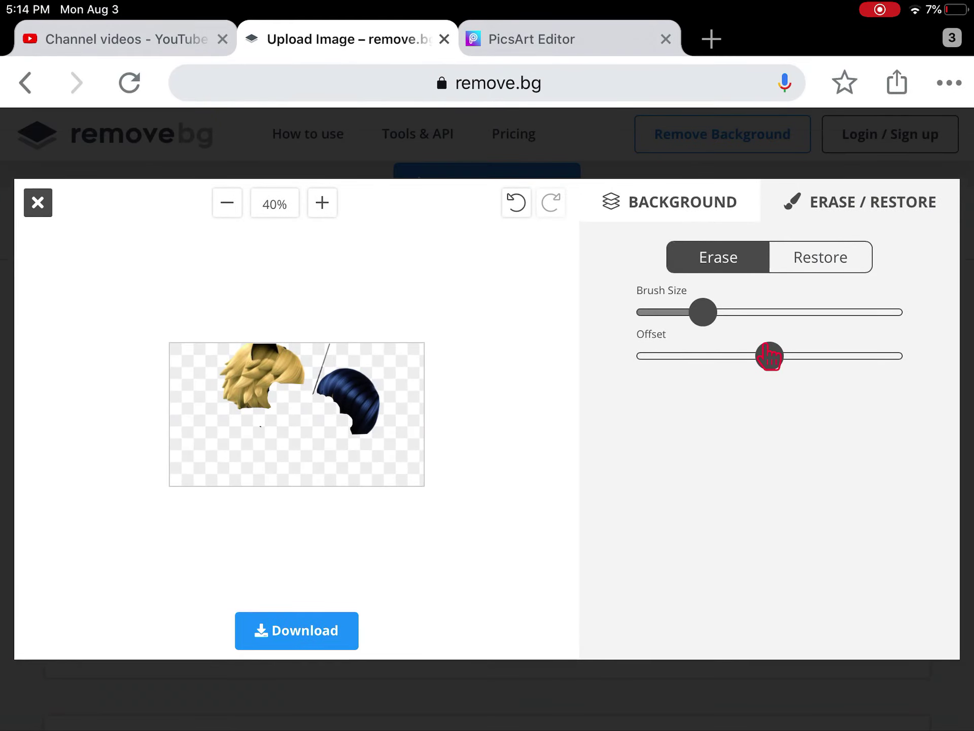
{"action": "scroll", "coordinate": [770, 356], "scroll_direction": "up", "scroll_amount": 3}
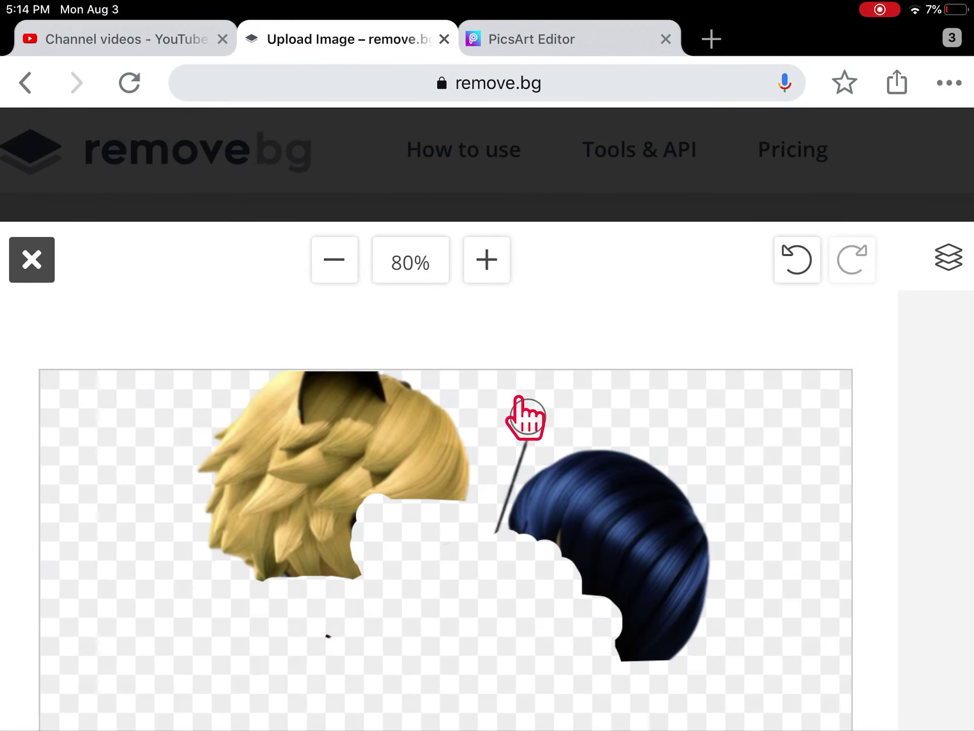
{"action": "left_click_drag", "start_coordinate": [523, 434], "coordinate": [494, 508]}
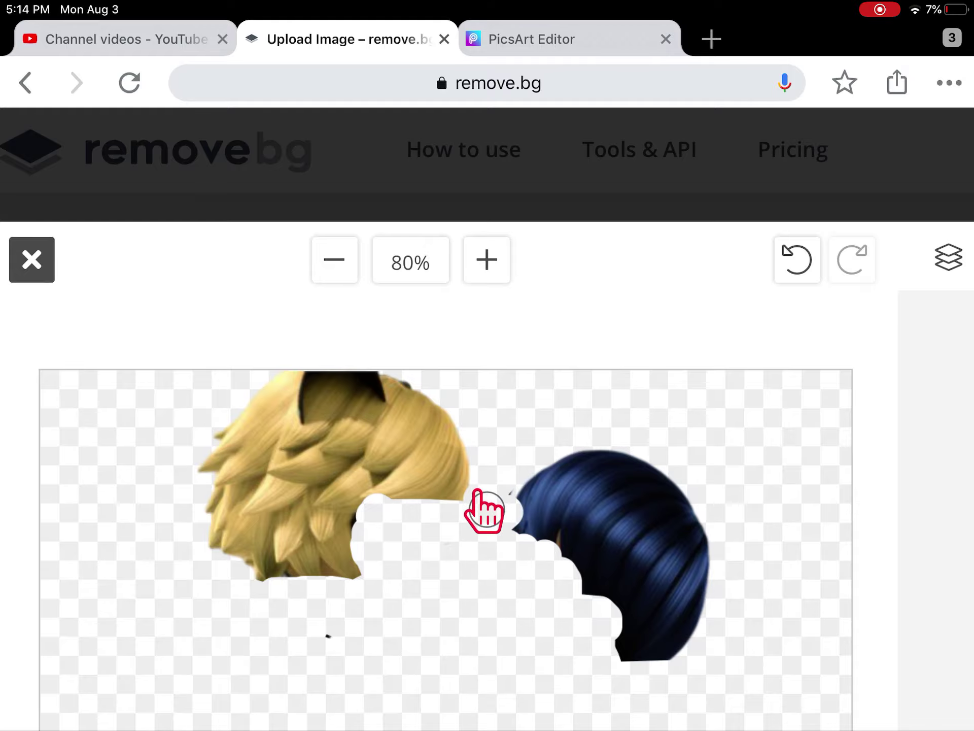
{"action": "scroll", "coordinate": [772, 576], "scroll_direction": "down", "scroll_amount": 2}
{"action": "scroll", "coordinate": [772, 577], "scroll_direction": "down", "scroll_amount": 2}
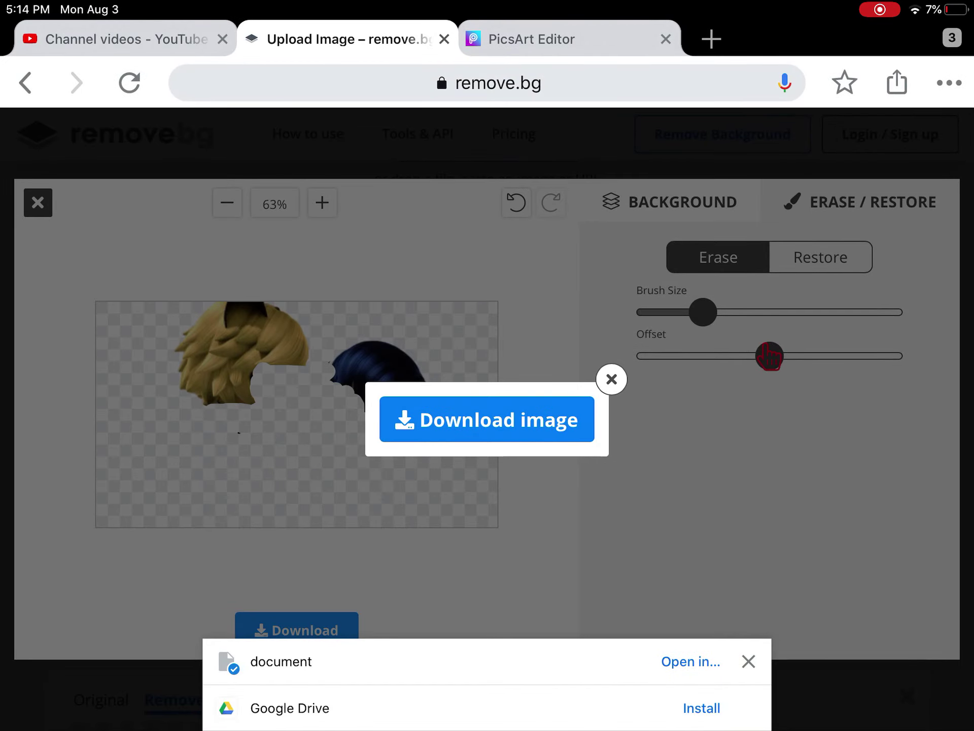
Save the two-hair cutout to Downloads, replacing document.png, then switch to PicsArt Editor.
{"action": "left_click", "coordinate": [691, 661]}
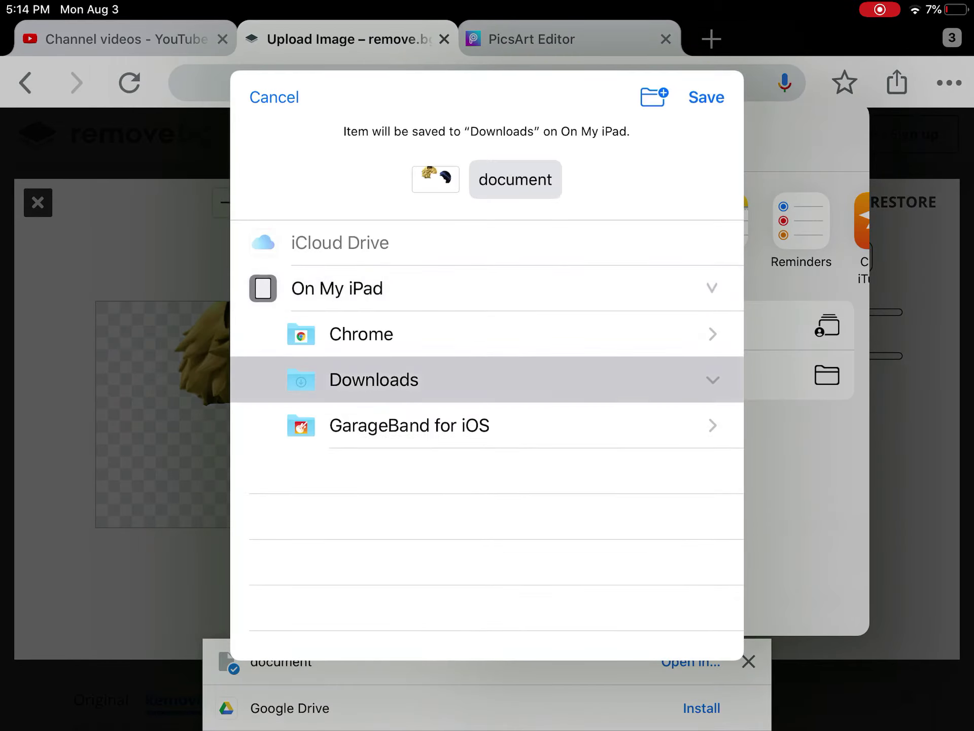
{"action": "left_click", "coordinate": [706, 97]}
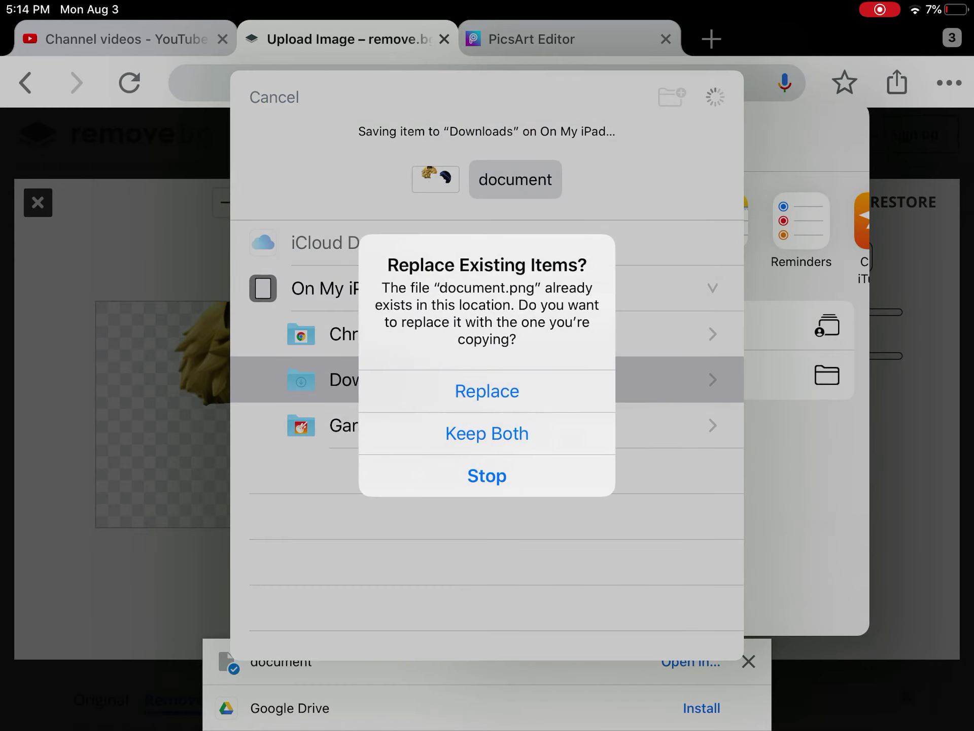
{"action": "left_click", "coordinate": [487, 390]}
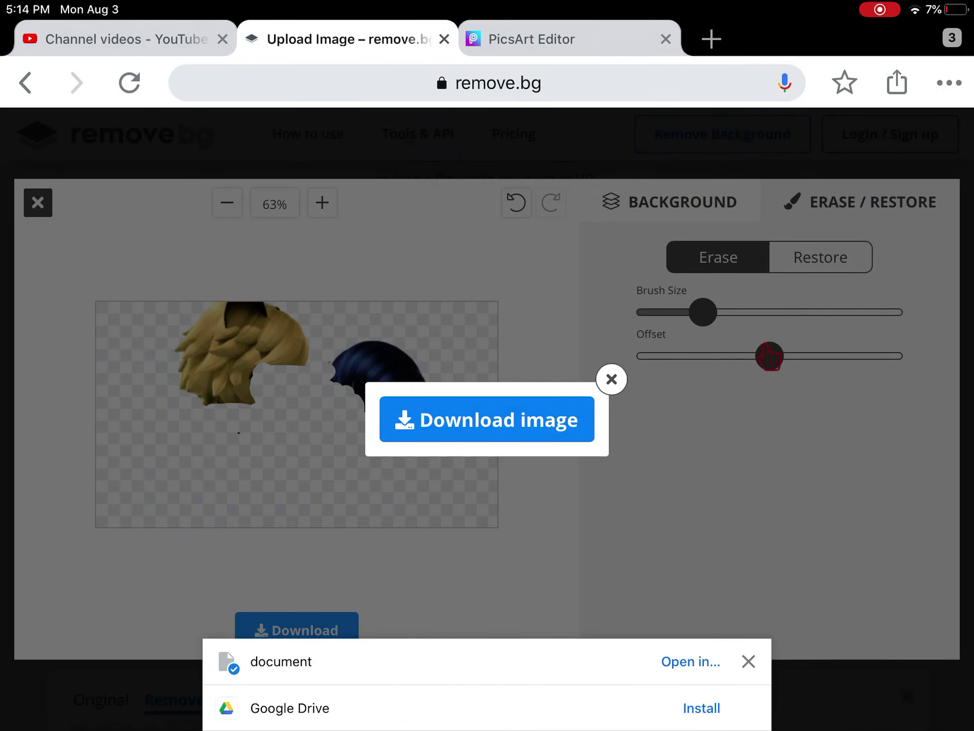
{"action": "left_click", "coordinate": [768, 356]}
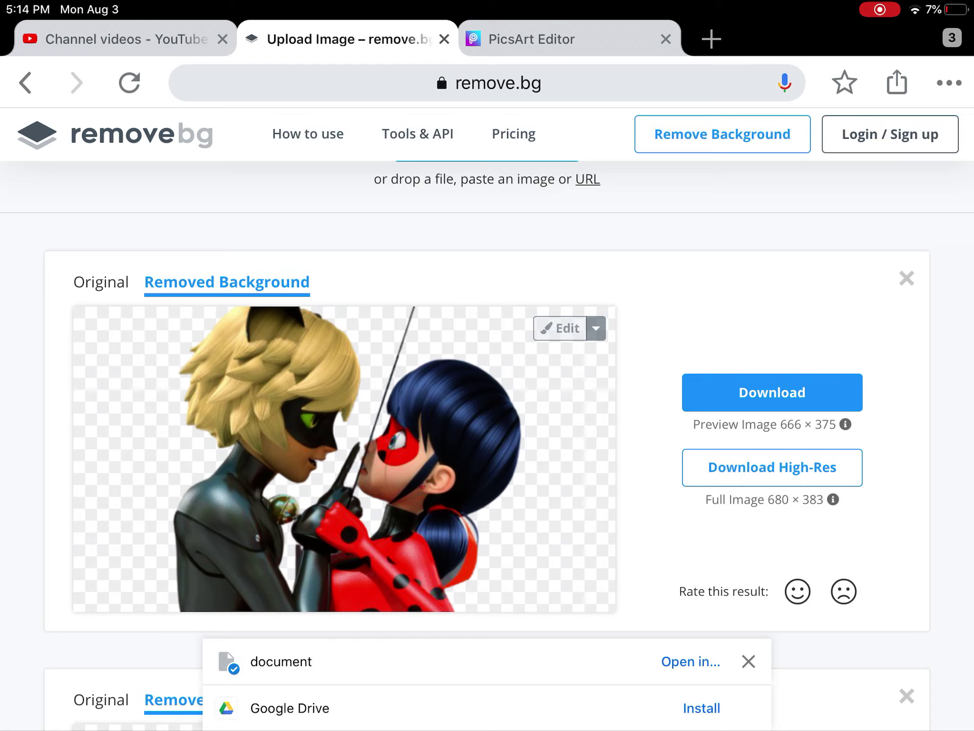
{"action": "left_click", "coordinate": [533, 39]}
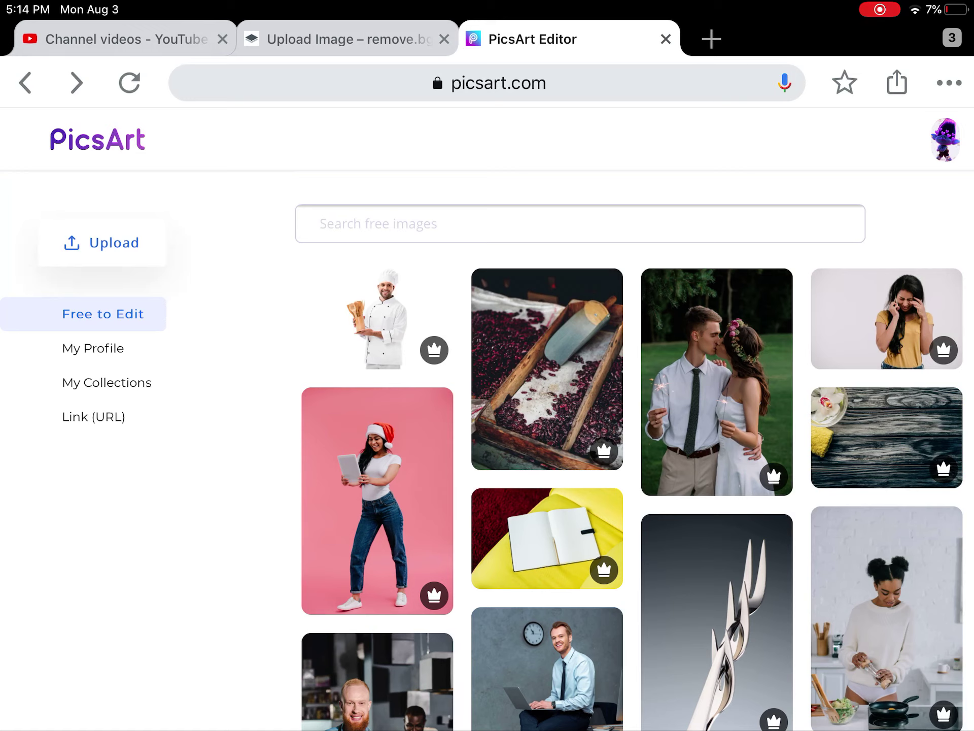
Upload the document 4 hair cutouts file from device files, then return to the image gallery.
{"action": "left_click", "coordinate": [102, 242]}
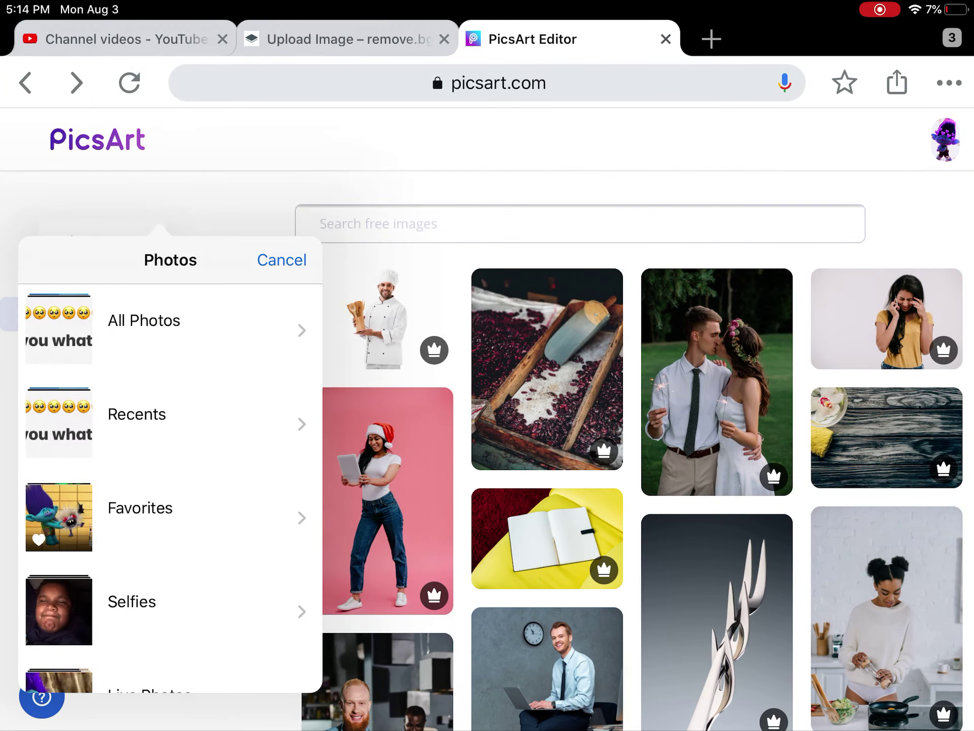
{"action": "left_click", "coordinate": [281, 260]}
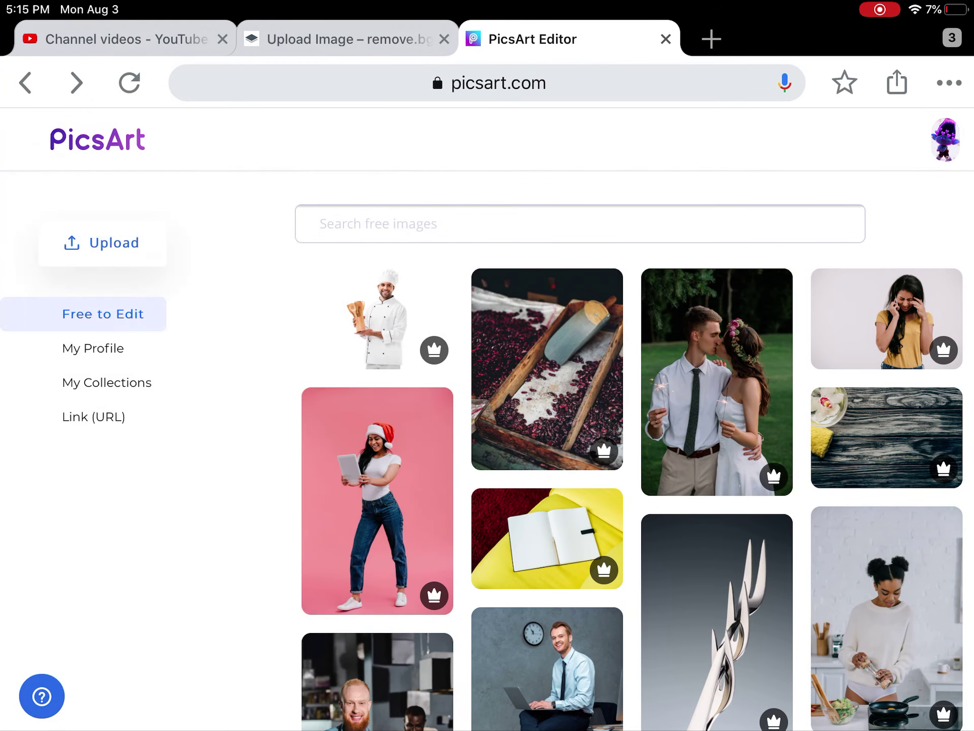
{"action": "left_click", "coordinate": [101, 242]}
{"action": "left_click", "coordinate": [205, 290]}
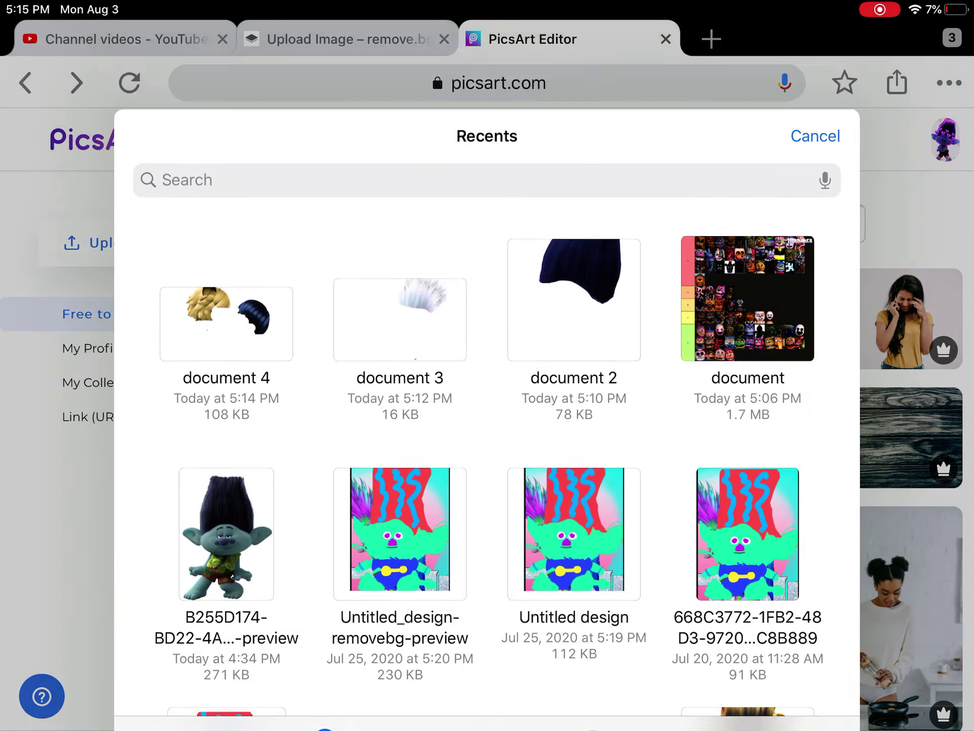
{"action": "left_click", "coordinate": [225, 250]}
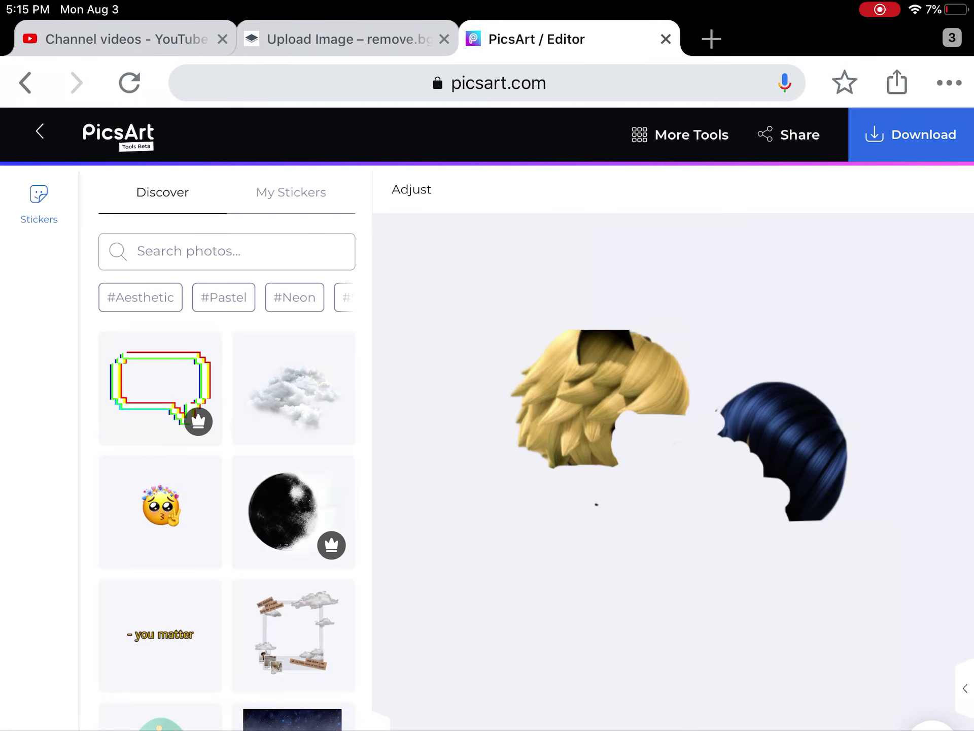
{"action": "left_click", "coordinate": [40, 131]}
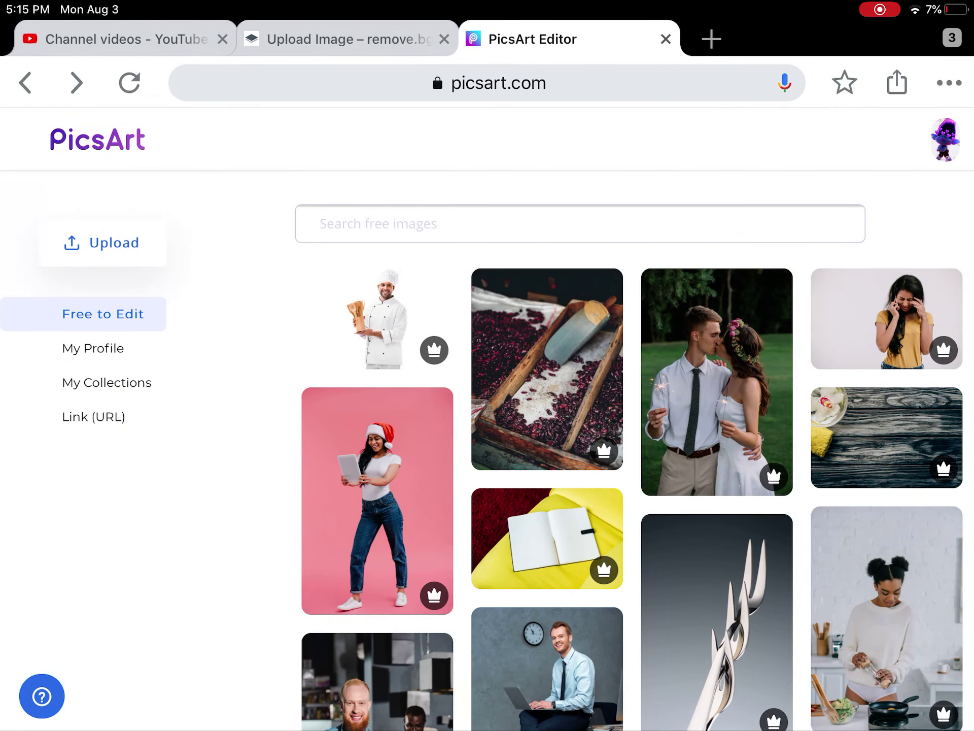
Browse the photo library's Branchie and Wedding albums, then open the King album.
{"action": "left_click", "coordinate": [103, 242]}
{"action": "left_click", "coordinate": [209, 248]}
{"action": "scroll", "coordinate": [294, 304], "scroll_direction": "down", "scroll_amount": 15}
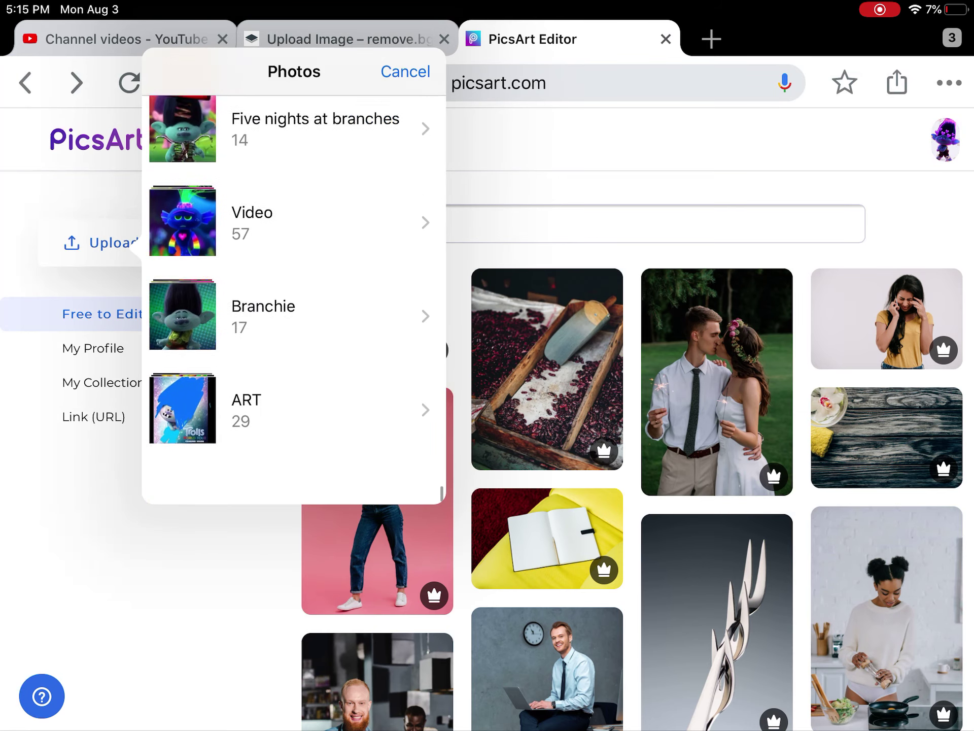
{"action": "left_click", "coordinate": [295, 314]}
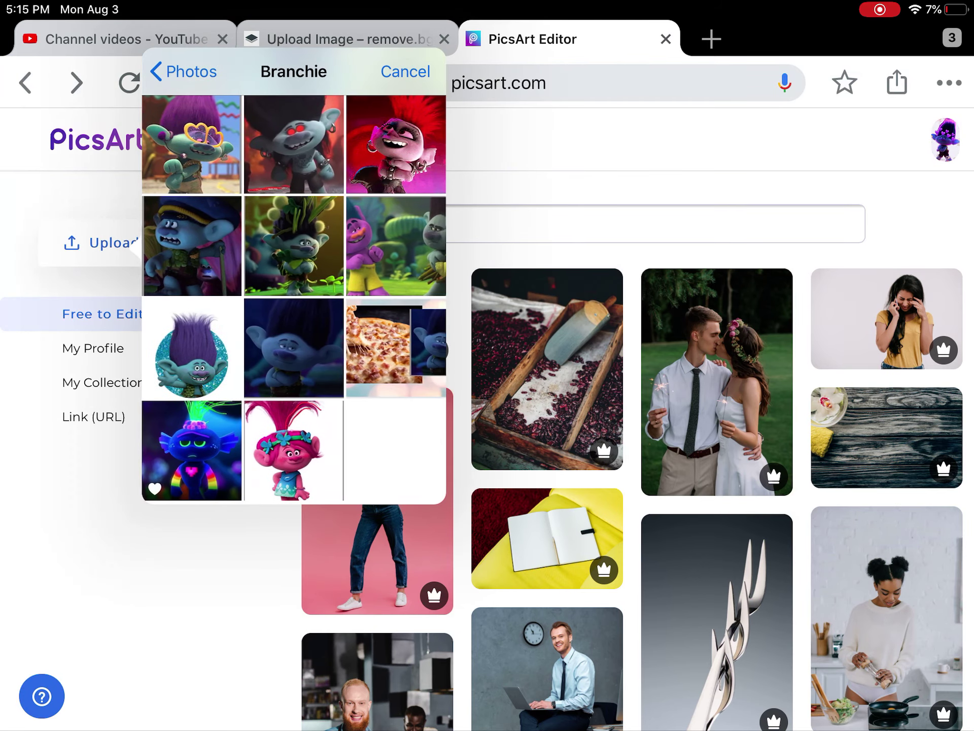
{"action": "left_click", "coordinate": [183, 72]}
{"action": "scroll", "coordinate": [294, 304], "scroll_direction": "up", "scroll_amount": 5}
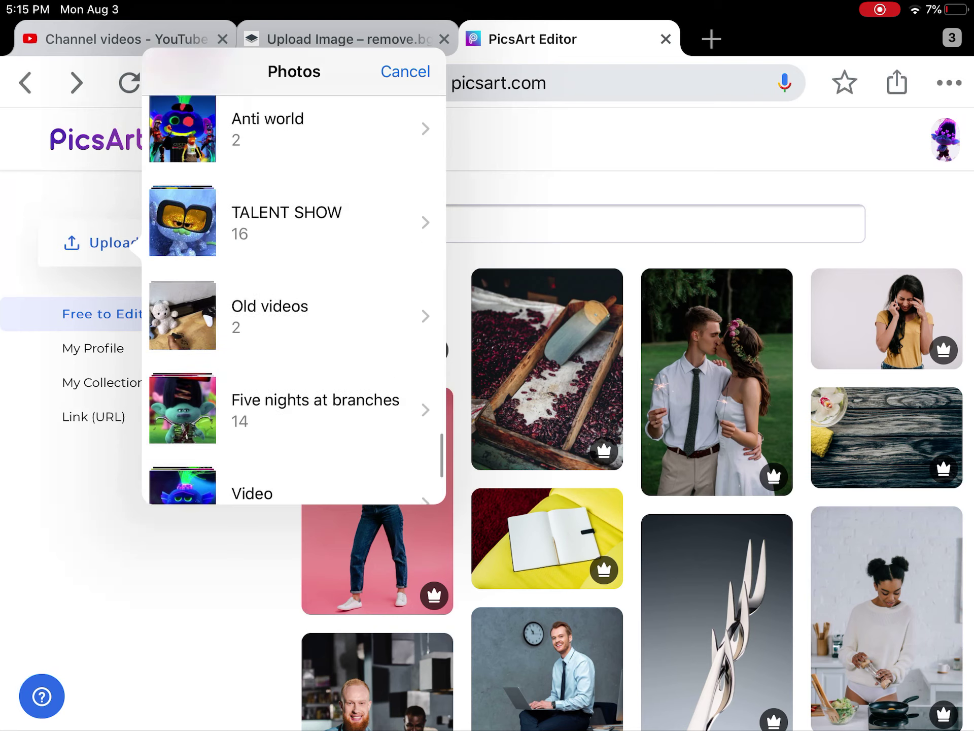
{"action": "scroll", "coordinate": [294, 305], "scroll_direction": "up", "scroll_amount": 5}
{"action": "left_click", "coordinate": [294, 259]}
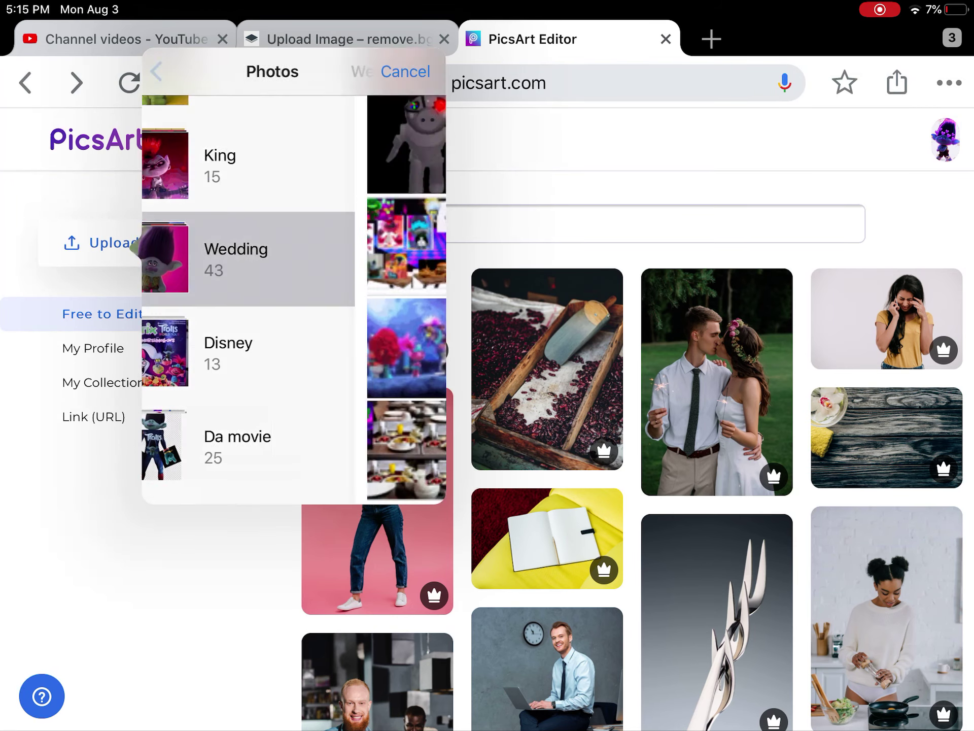
{"action": "scroll", "coordinate": [294, 304], "scroll_direction": "up", "scroll_amount": 3}
{"action": "scroll", "coordinate": [294, 305], "scroll_direction": "up", "scroll_amount": 3}
{"action": "scroll", "coordinate": [294, 305], "scroll_direction": "up", "scroll_amount": 3}
{"action": "scroll", "coordinate": [295, 305], "scroll_direction": "up", "scroll_amount": 10}
{"action": "left_click", "coordinate": [183, 71]}
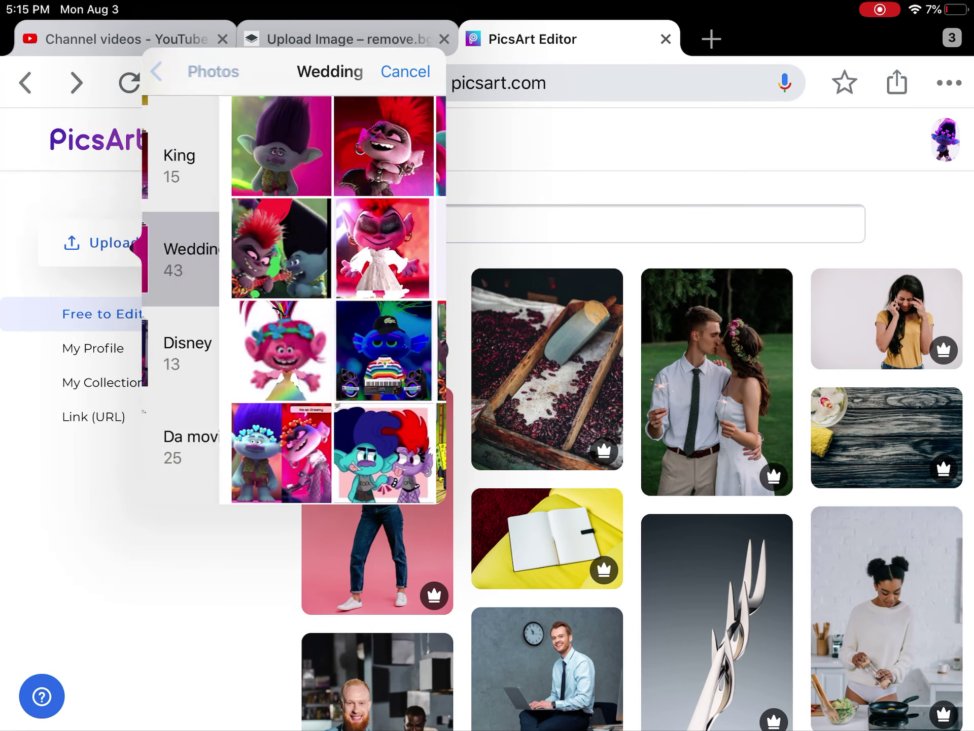
{"action": "scroll", "coordinate": [294, 305], "scroll_direction": "up", "scroll_amount": 5}
{"action": "left_click", "coordinate": [261, 362]}
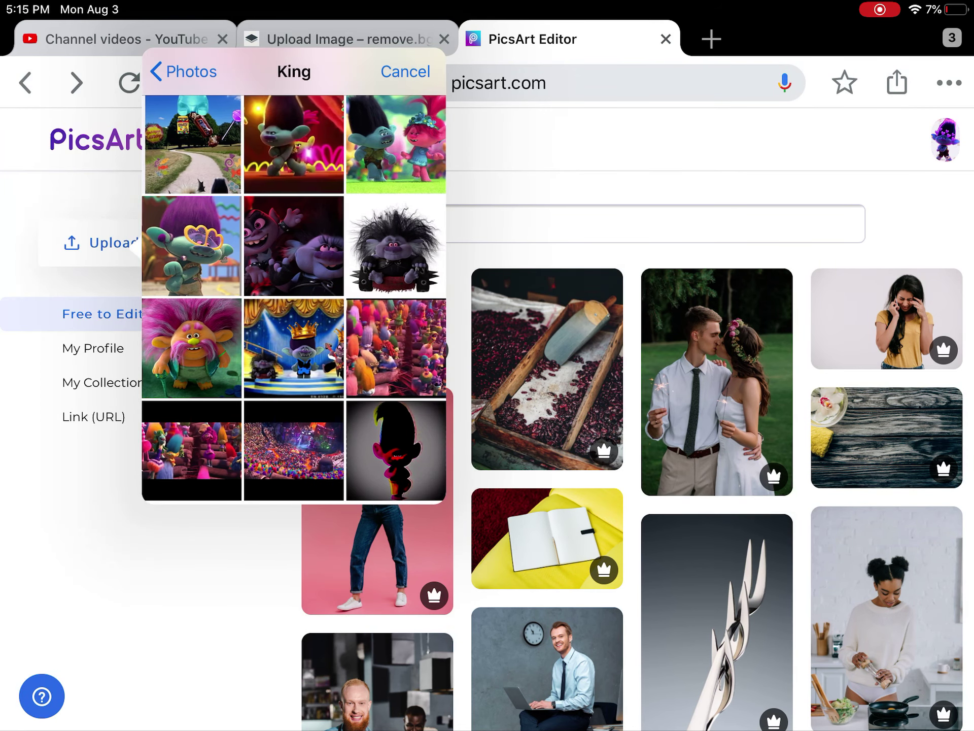
{"action": "scroll", "coordinate": [294, 305], "scroll_direction": "up", "scroll_amount": 2}
Select the Branch and Poppy photo and use it for editing.
{"action": "left_click", "coordinate": [396, 248]}
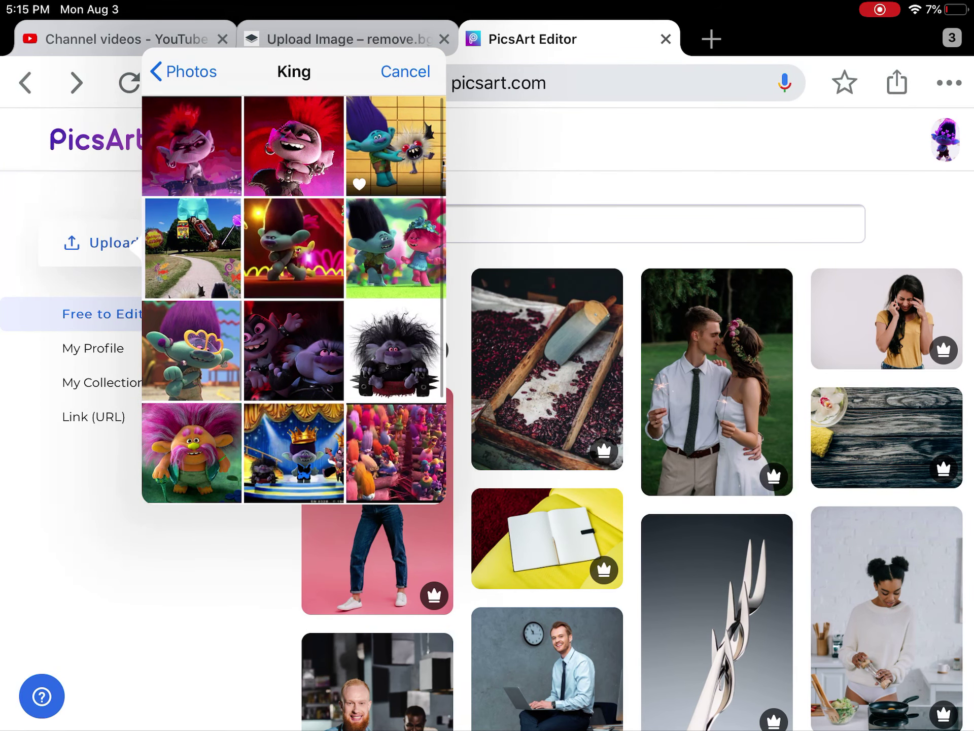
{"action": "left_click", "coordinate": [397, 247]}
{"action": "left_click", "coordinate": [406, 72]}
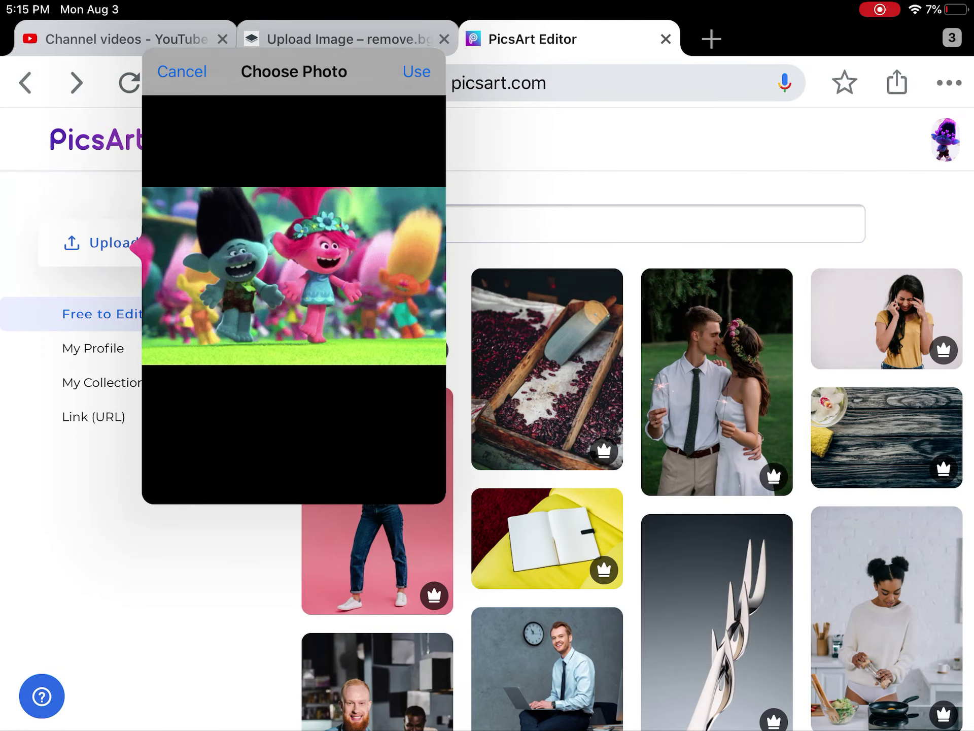
{"action": "left_click", "coordinate": [416, 72]}
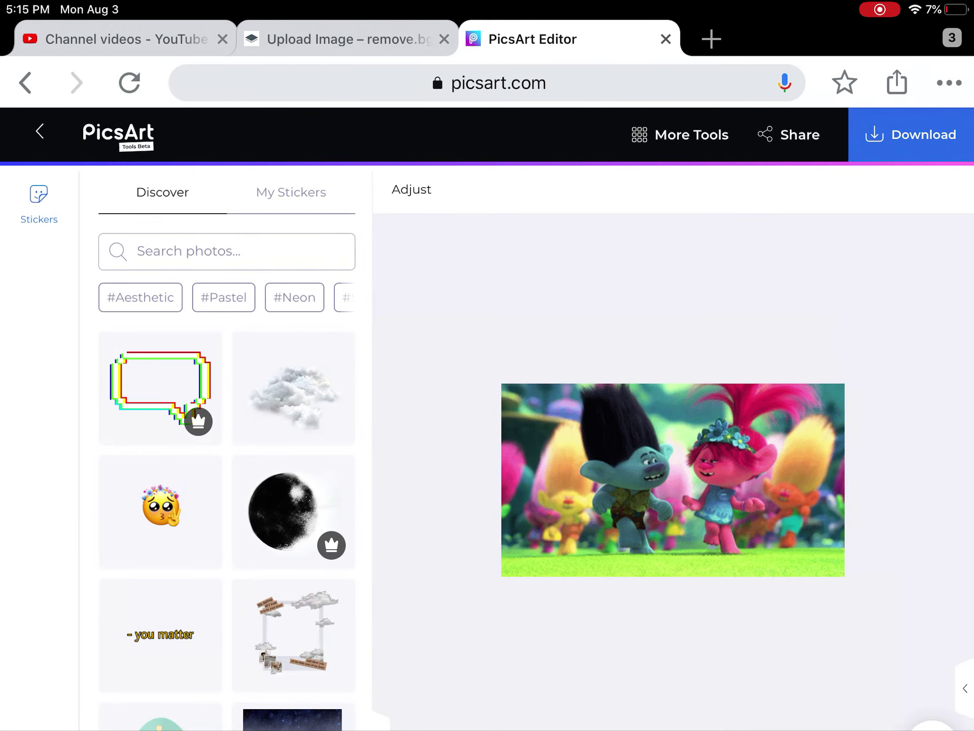
Check the Cutouts collection in My Stickers, then leave the editor for the image gallery.
{"action": "left_click", "coordinate": [291, 193]}
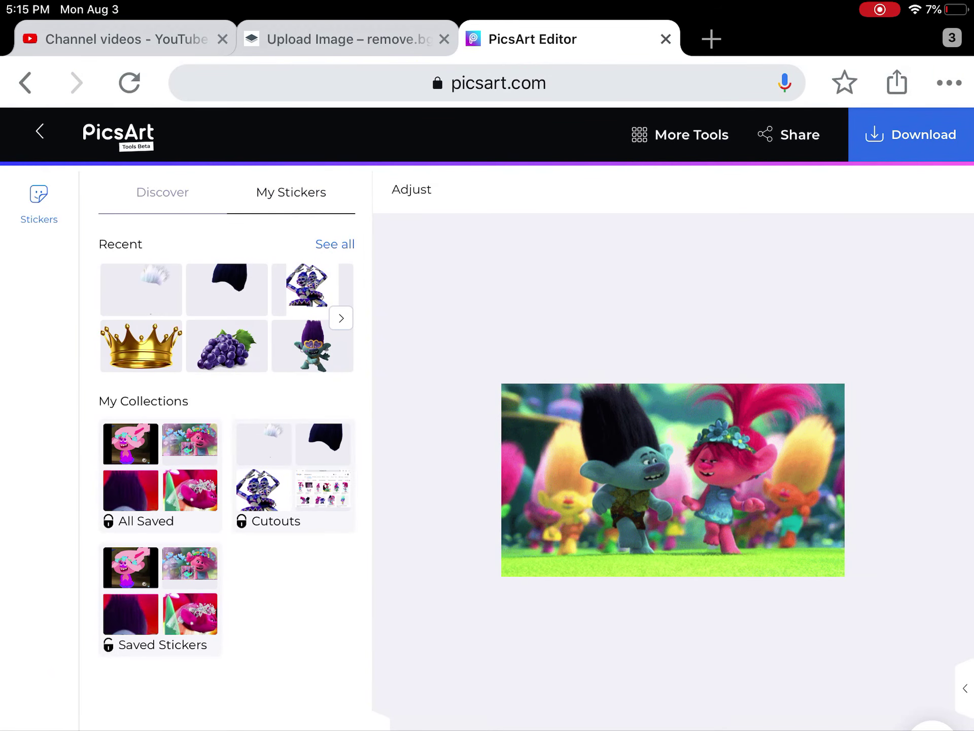
{"action": "left_click", "coordinate": [293, 475]}
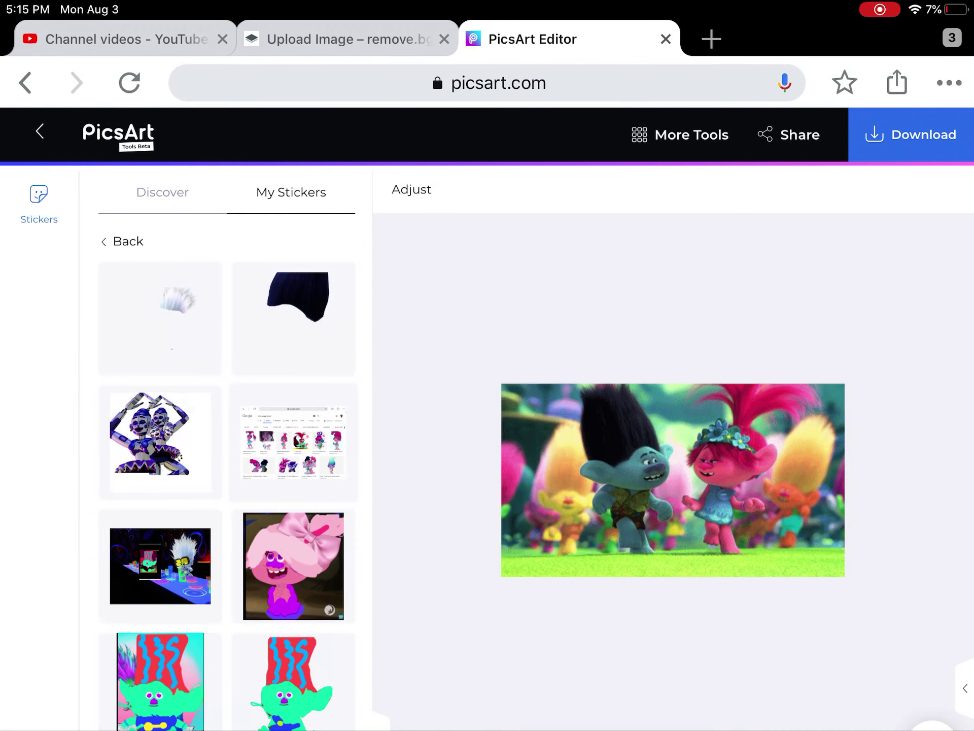
{"action": "left_click", "coordinate": [40, 132]}
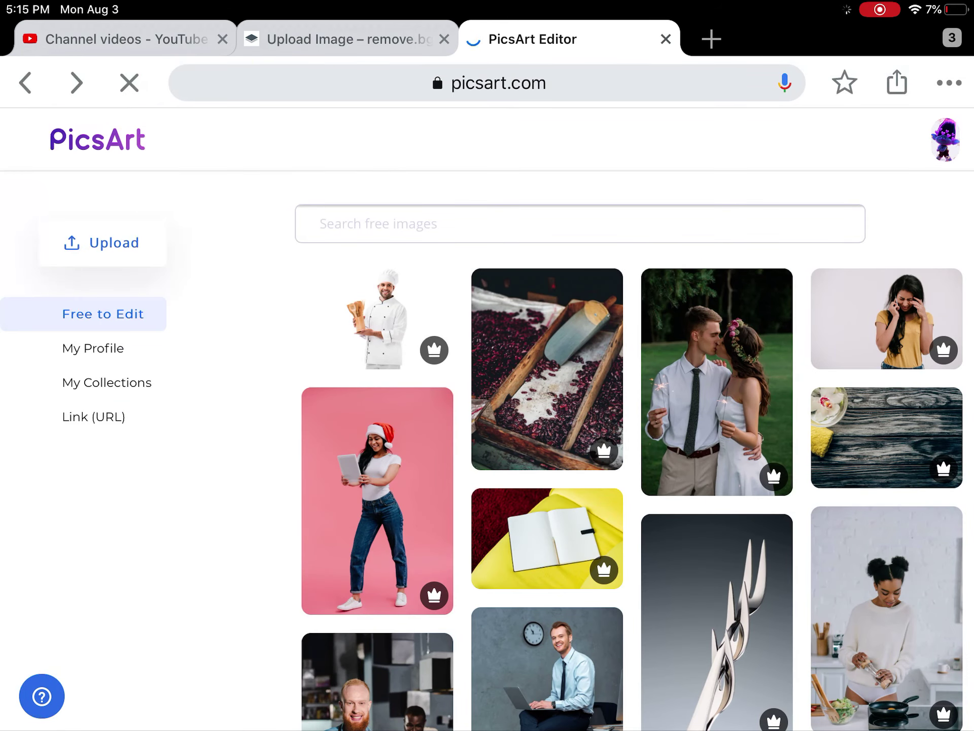
Reload PicsArt Editor in a new tab and bring up its upload options.
{"action": "left_click", "coordinate": [710, 39]}
{"action": "left_click", "coordinate": [641, 39]}
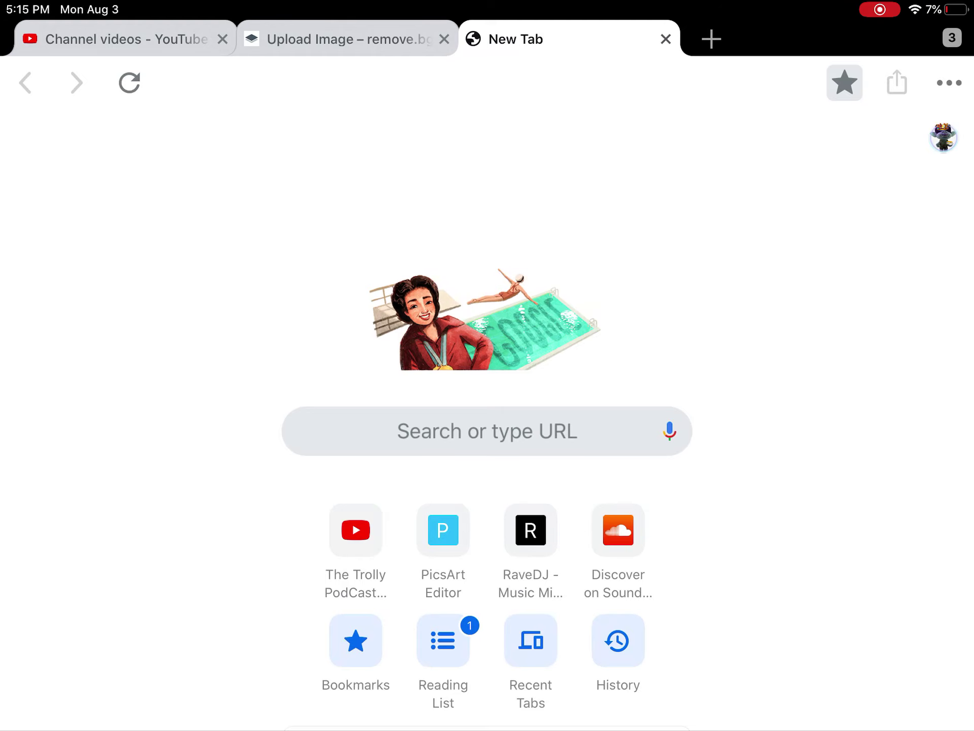
{"action": "left_click", "coordinate": [443, 530]}
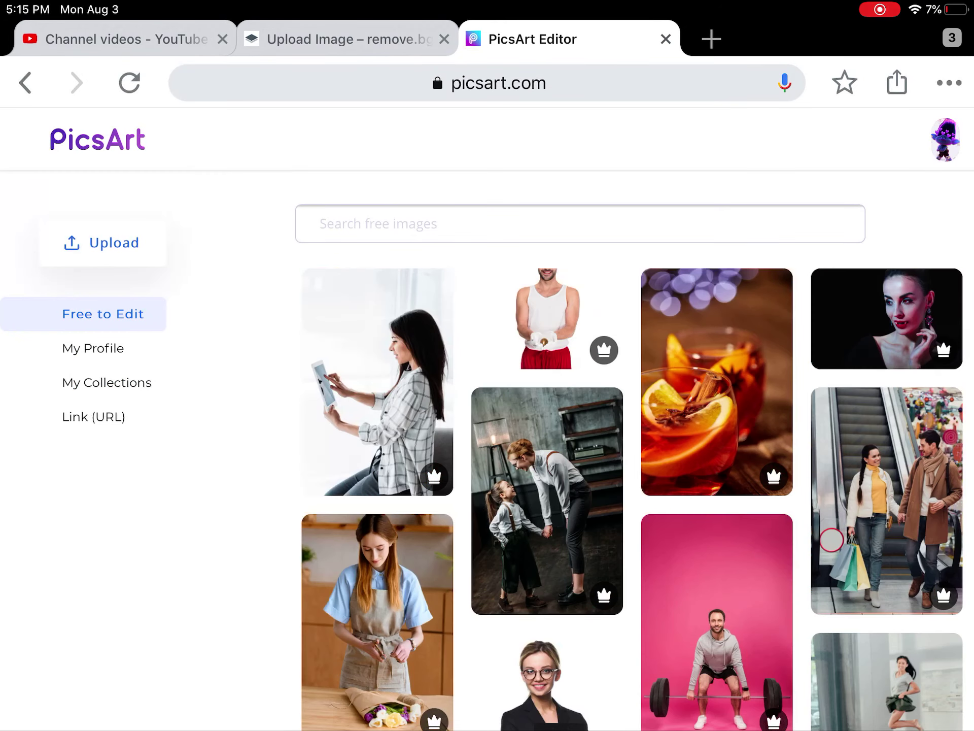
{"action": "left_click", "coordinate": [101, 243]}
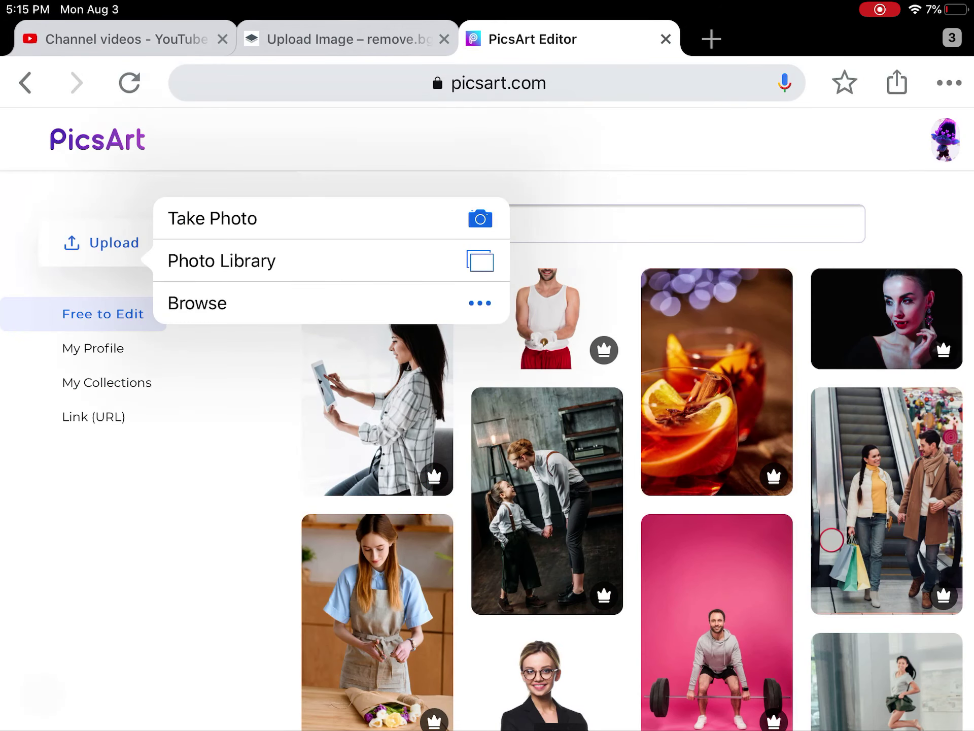
Choose Photo Library from the Upload menu to show the device's album list.
{"action": "left_click", "coordinate": [222, 260]}
{"action": "scroll", "coordinate": [305, 305], "scroll_direction": "down", "scroll_amount": 5}
{"action": "scroll", "coordinate": [305, 305], "scroll_direction": "down", "scroll_amount": 5}
{"action": "scroll", "coordinate": [305, 305], "scroll_direction": "down", "scroll_amount": 3}
{"action": "scroll", "coordinate": [304, 304], "scroll_direction": "down", "scroll_amount": 5}
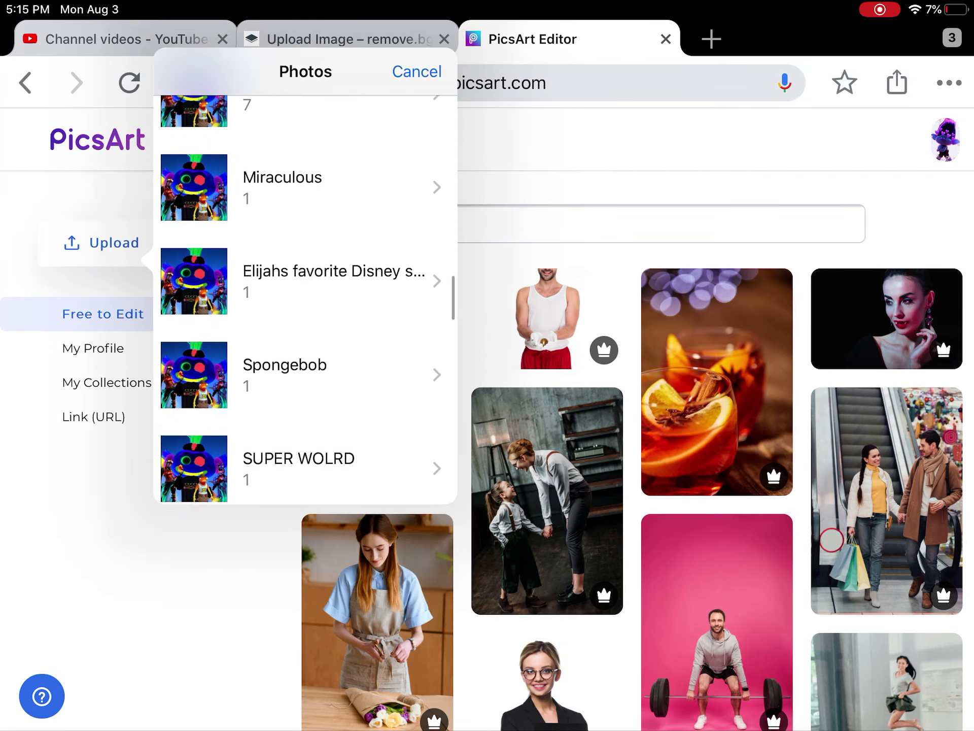
{"action": "scroll", "coordinate": [304, 304], "scroll_direction": "down", "scroll_amount": 4}
{"action": "scroll", "coordinate": [305, 304], "scroll_direction": "down", "scroll_amount": 3}
{"action": "scroll", "coordinate": [304, 305], "scroll_direction": "down", "scroll_amount": 5}
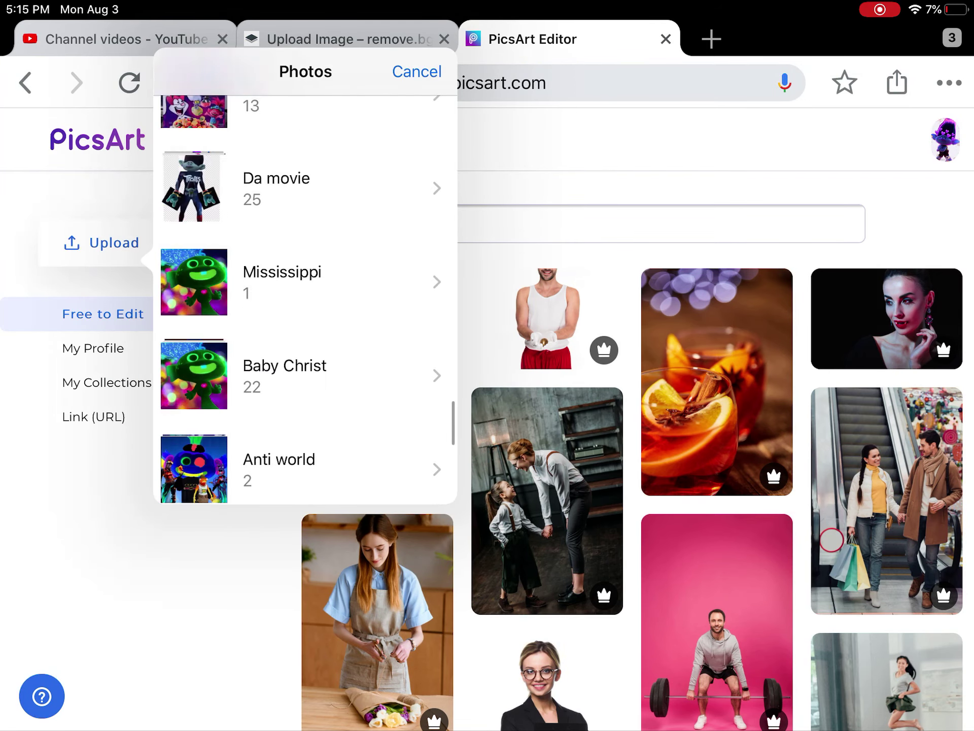
{"action": "scroll", "coordinate": [304, 305], "scroll_direction": "down", "scroll_amount": 5}
{"action": "scroll", "coordinate": [304, 305], "scroll_direction": "down", "scroll_amount": 2}
{"action": "scroll", "coordinate": [305, 305], "scroll_direction": "up", "scroll_amount": 5}
{"action": "scroll", "coordinate": [304, 304], "scroll_direction": "up", "scroll_amount": 5}
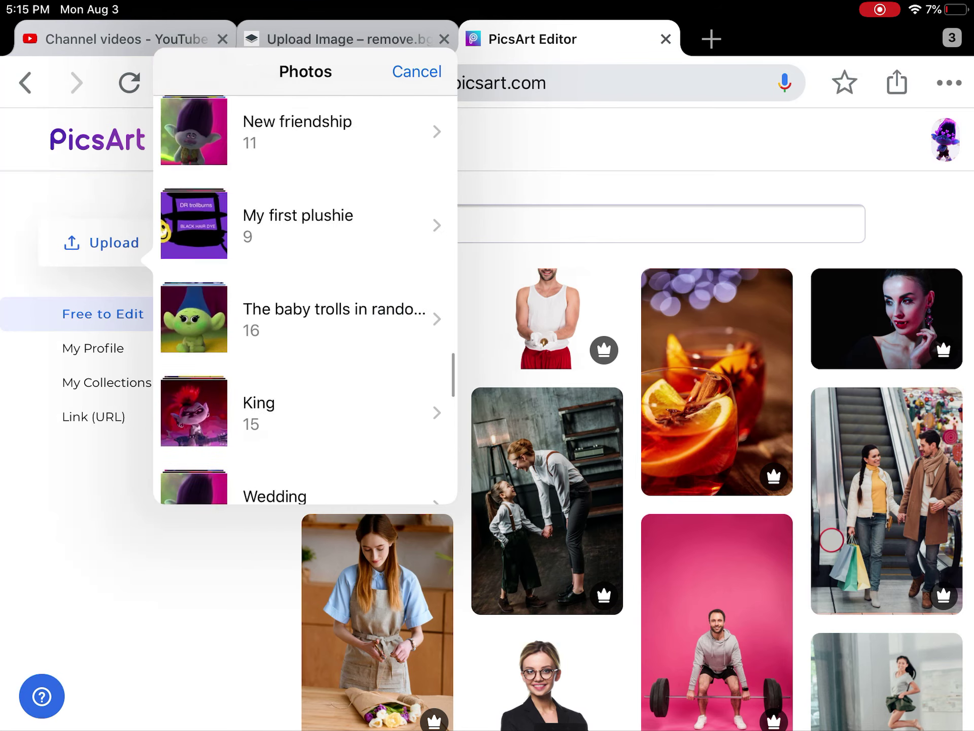
{"action": "scroll", "coordinate": [304, 305], "scroll_direction": "up", "scroll_amount": 5}
{"action": "scroll", "coordinate": [304, 304], "scroll_direction": "up", "scroll_amount": 2}
{"action": "scroll", "coordinate": [305, 305], "scroll_direction": "up", "scroll_amount": 4}
{"action": "scroll", "coordinate": [304, 305], "scroll_direction": "up", "scroll_amount": 4}
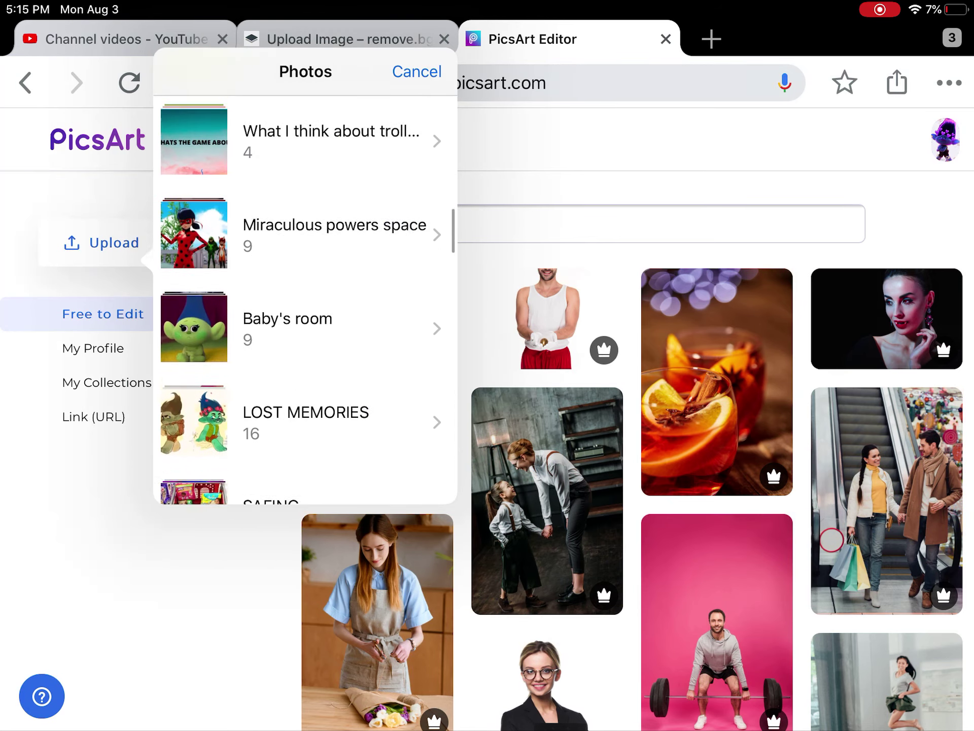
{"action": "scroll", "coordinate": [305, 304], "scroll_direction": "up", "scroll_amount": 2}
{"action": "scroll", "coordinate": [305, 304], "scroll_direction": "up", "scroll_amount": 5}
{"action": "scroll", "coordinate": [304, 304], "scroll_direction": "up", "scroll_amount": 2}
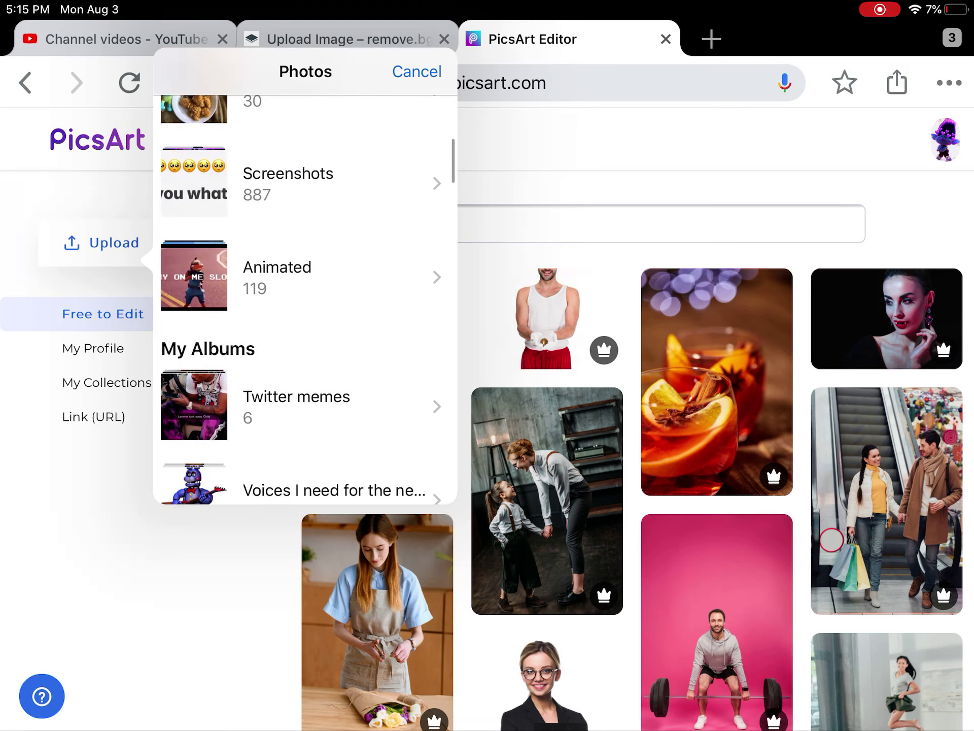